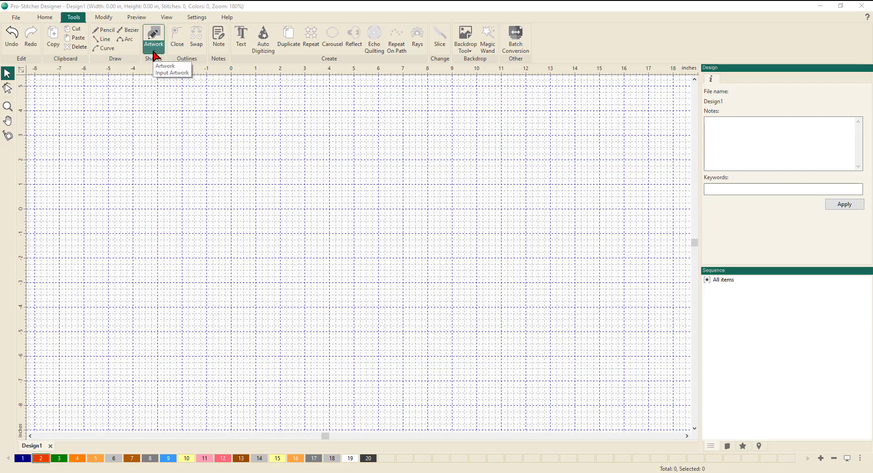
Draw an outline rectangle about 4.39 by 6 in, then a square about 4.5 in wide beside it.
{"action": "left_click", "coordinate": [155, 54]}
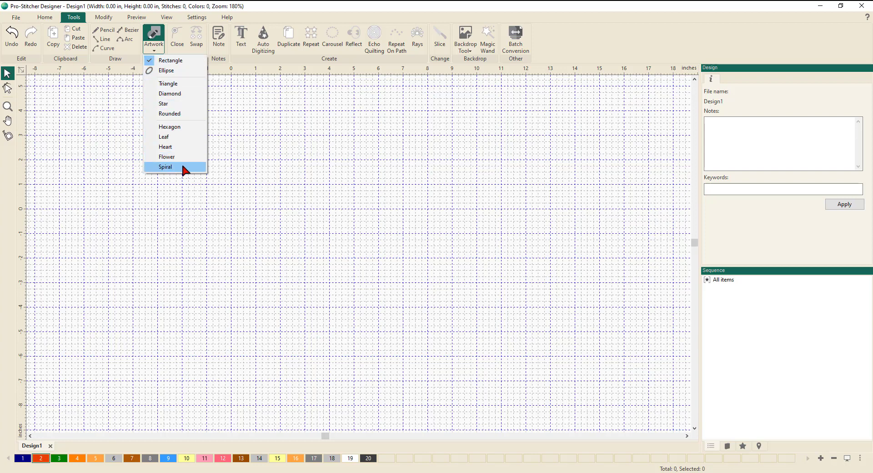
{"action": "left_click", "coordinate": [173, 61]}
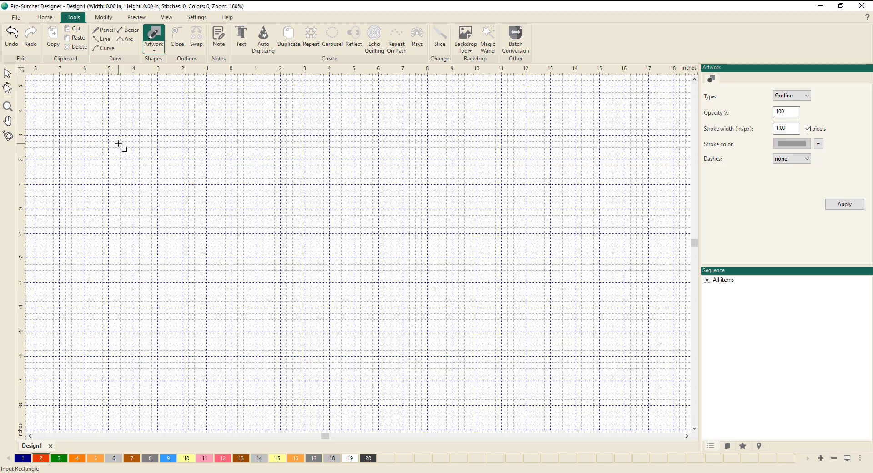
{"action": "left_click_drag", "start_coordinate": [118, 144], "coordinate": [227, 292]}
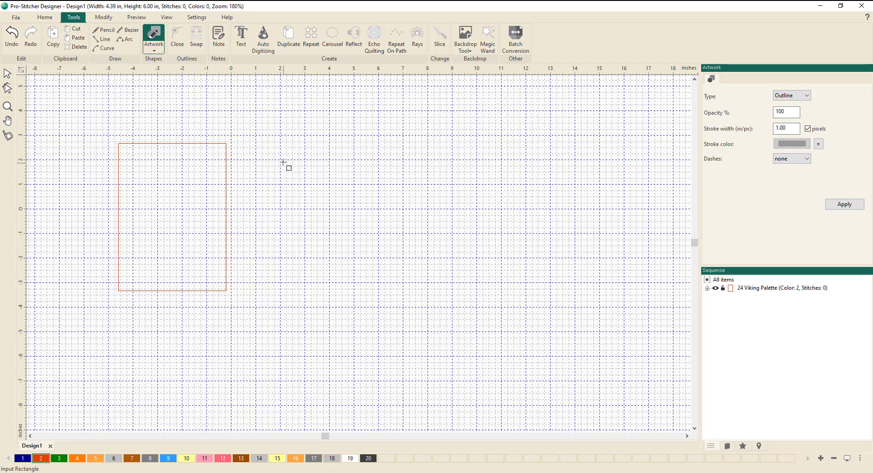
{"action": "left_click_drag", "start_coordinate": [280, 159], "coordinate": [387, 270]}
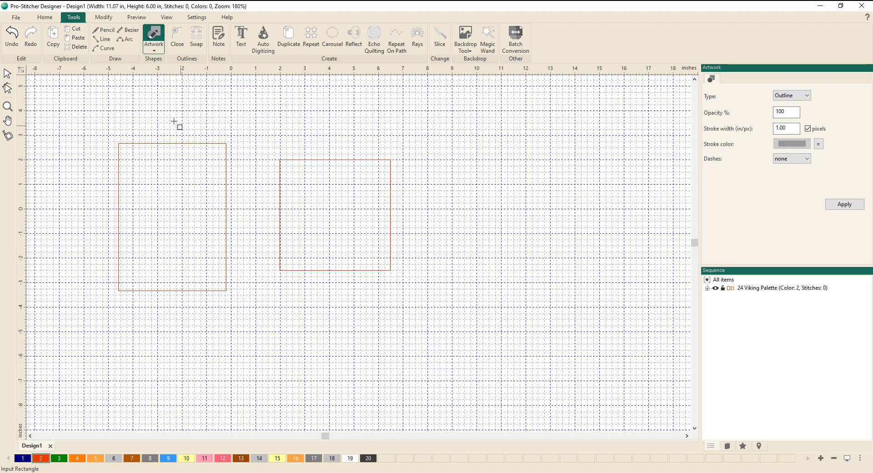
Draw an ellipse about 3.75 by 6 in beside the square, plus a small circle about 0.9 in and a larger one about 4.6 in.
{"action": "left_click", "coordinate": [153, 50]}
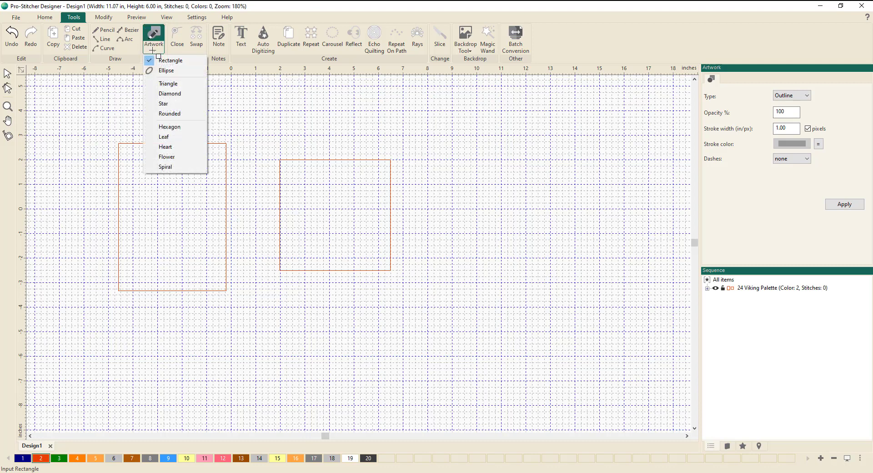
{"action": "left_click", "coordinate": [166, 71]}
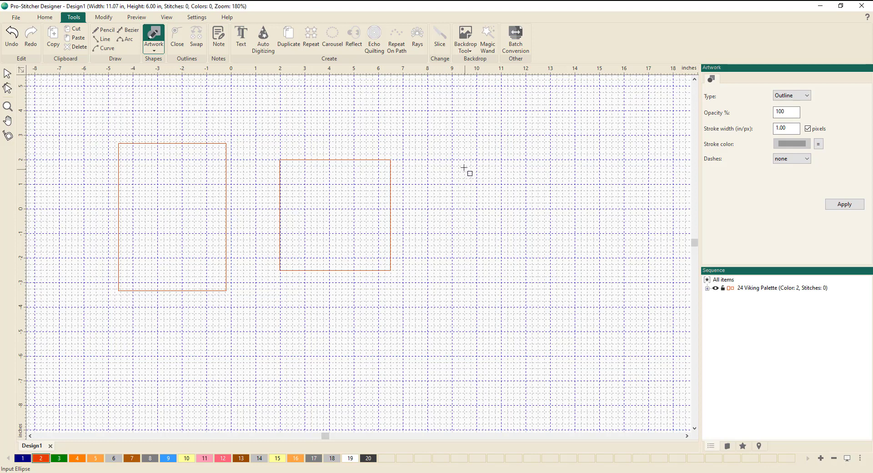
{"action": "left_click_drag", "start_coordinate": [465, 158], "coordinate": [557, 304]}
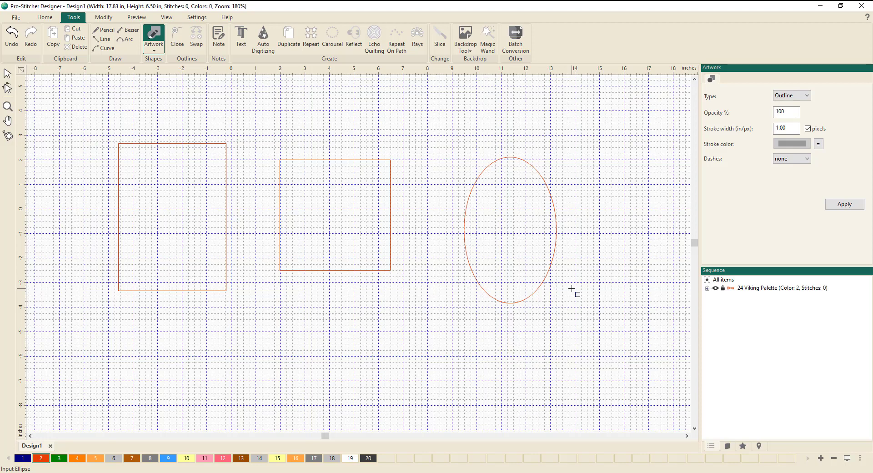
{"action": "left_click_drag", "start_coordinate": [571, 288], "coordinate": [592, 310]}
{"action": "left_click_drag", "start_coordinate": [381, 296], "coordinate": [494, 409]}
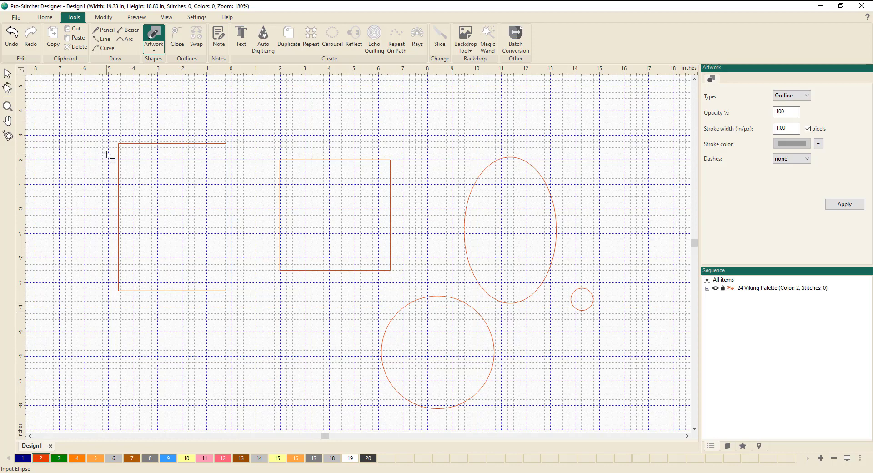
In a new design, draw a tall triangle about 2.85 by 3.52 in and a proportional one about 2.2 in wide beside it.
{"action": "key", "text": "ctrl+n"}
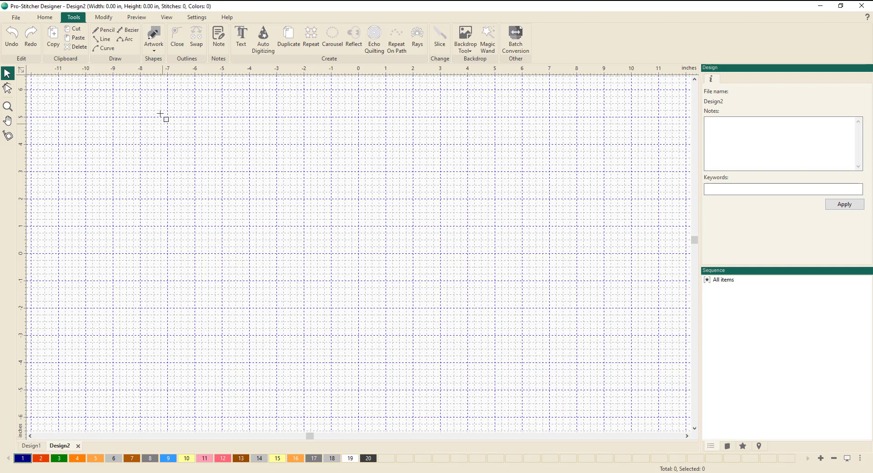
{"action": "left_click", "coordinate": [155, 50]}
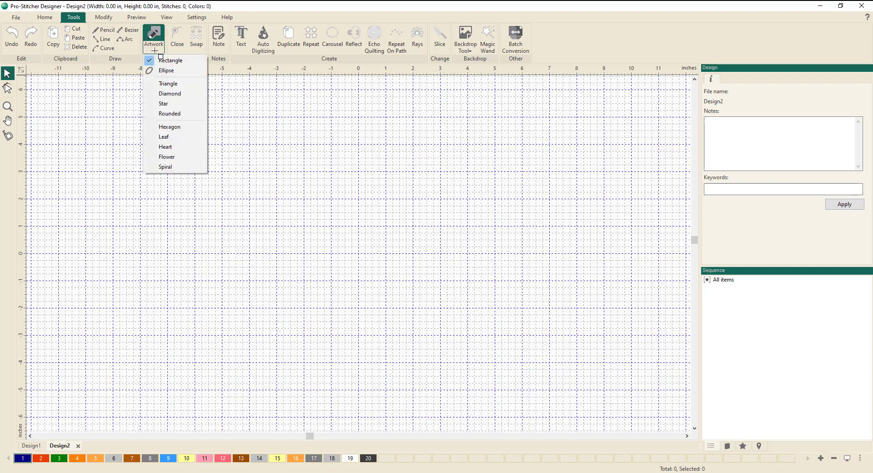
{"action": "left_click", "coordinate": [172, 86]}
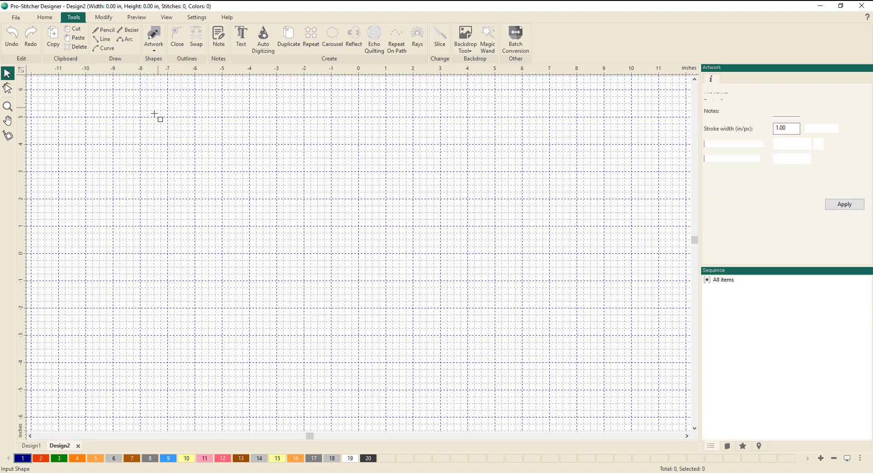
{"action": "left_click_drag", "start_coordinate": [103, 121], "coordinate": [181, 217]}
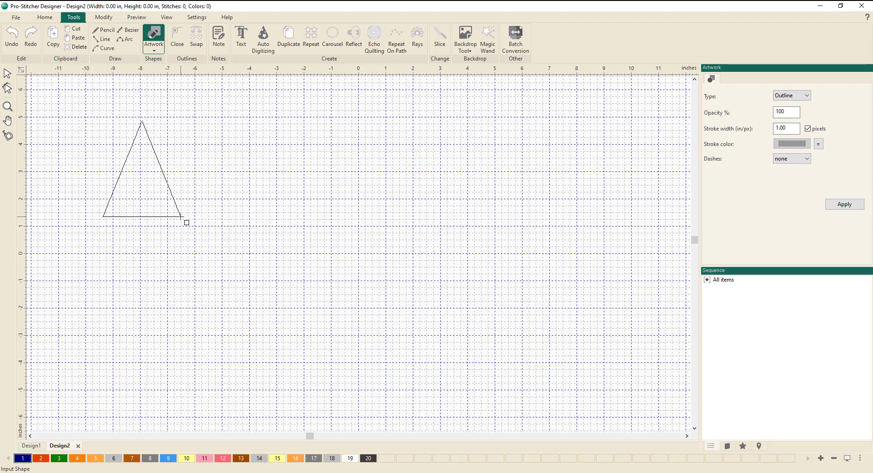
{"action": "left_click_drag", "start_coordinate": [181, 217], "coordinate": [181, 217]}
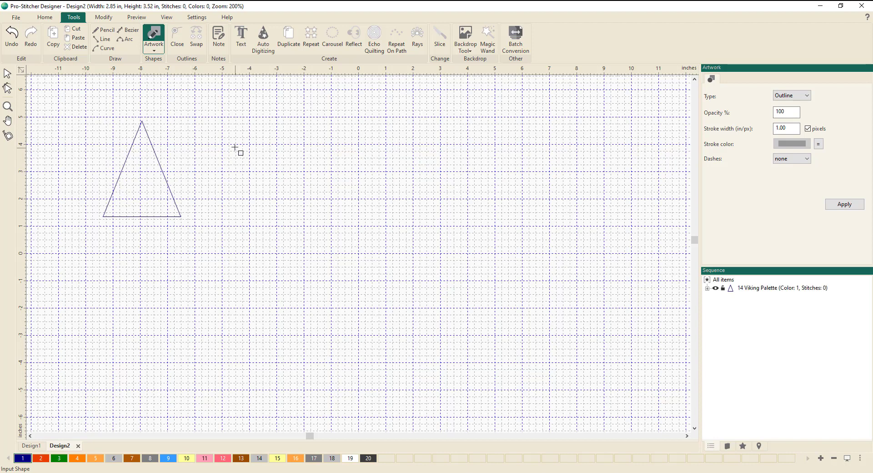
{"action": "left_click_drag", "start_coordinate": [226, 140], "coordinate": [256, 200]}
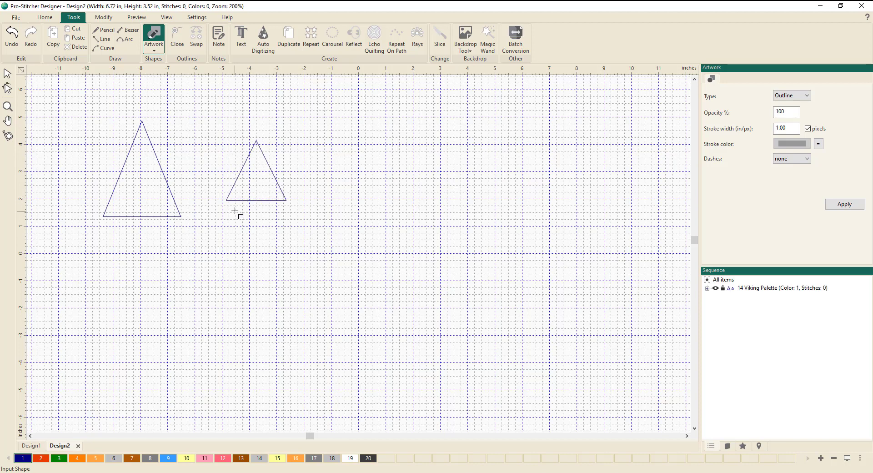
Draw a tall diamond about 2 by 4.9 in beside the triangles and a proportional diamond about 2.5 in wide next to it.
{"action": "left_click", "coordinate": [154, 46]}
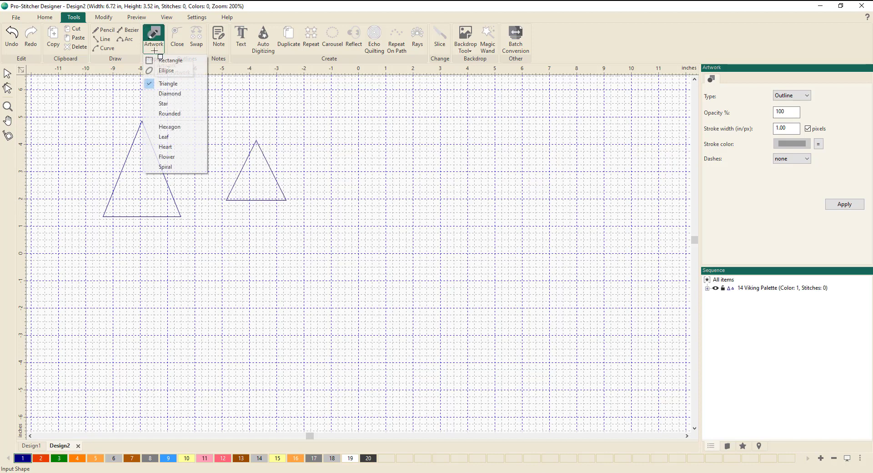
{"action": "left_click", "coordinate": [169, 93]}
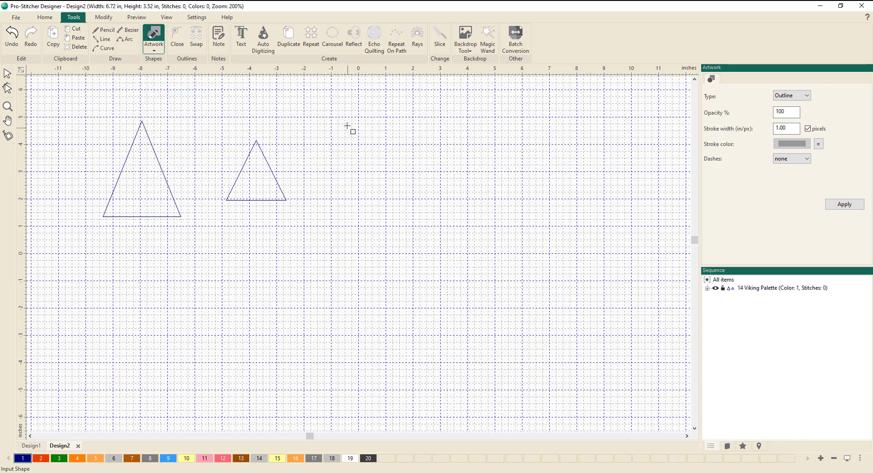
{"action": "mouse_move", "coordinate": [347, 122]}
{"action": "left_mouse_down"}
{"action": "mouse_move", "coordinate": [389, 205]}
{"action": "mouse_move", "coordinate": [400, 255]}
{"action": "left_mouse_up"}
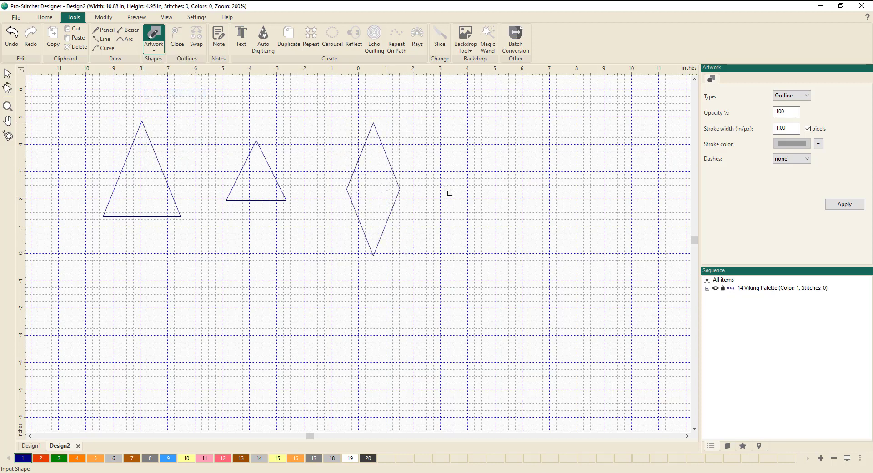
{"action": "left_click_drag", "start_coordinate": [446, 153], "coordinate": [471, 222]}
Draw a star about 2.85 by 3.6 in below the triangles and a proportional star about 2.65 in wide beside it.
{"action": "left_click", "coordinate": [154, 50]}
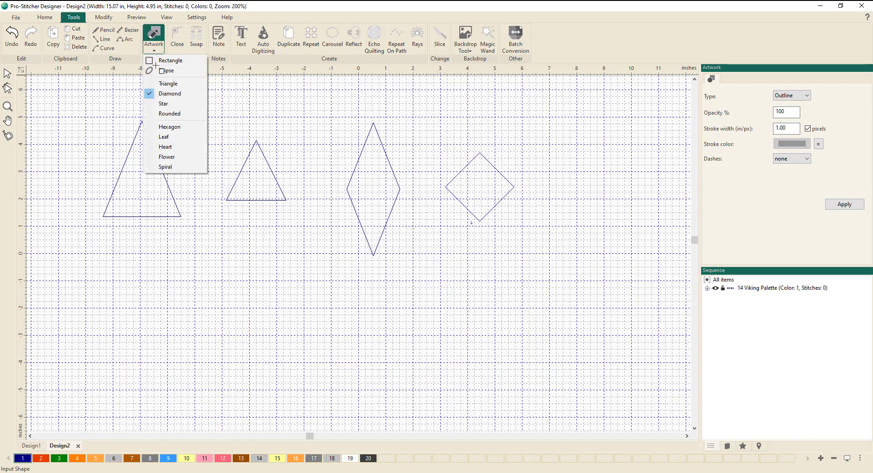
{"action": "left_click", "coordinate": [166, 107]}
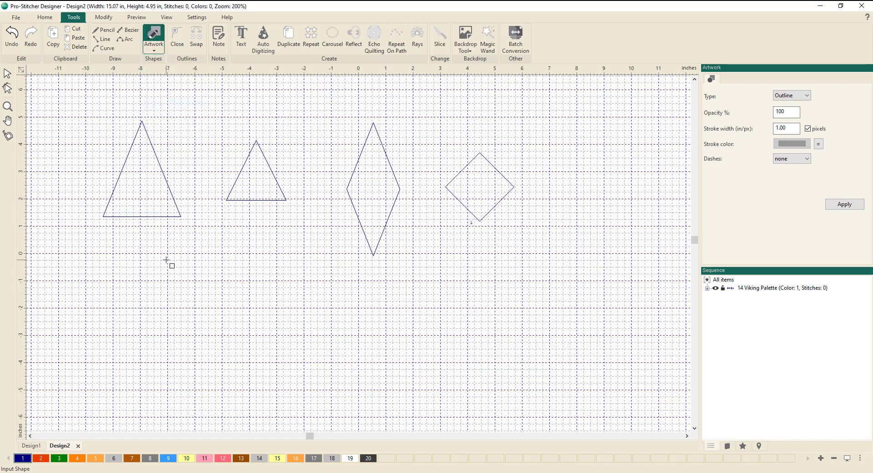
{"action": "left_click_drag", "start_coordinate": [166, 260], "coordinate": [244, 355]}
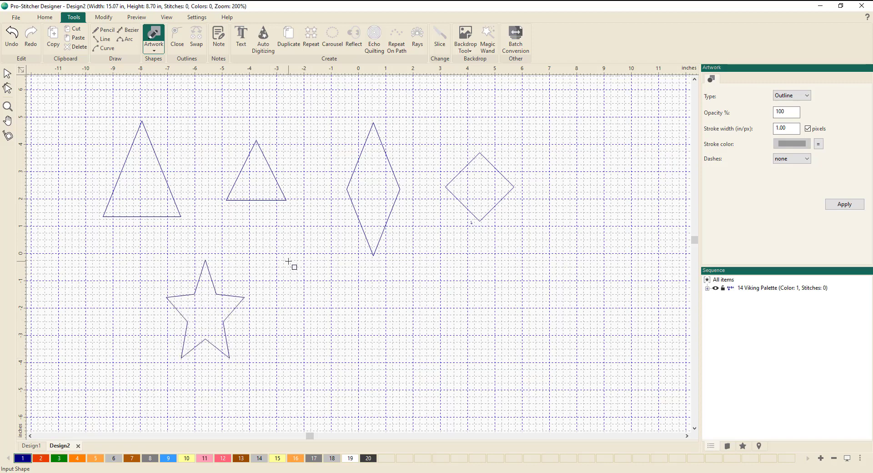
{"action": "left_click_drag", "start_coordinate": [287, 260], "coordinate": [325, 331]}
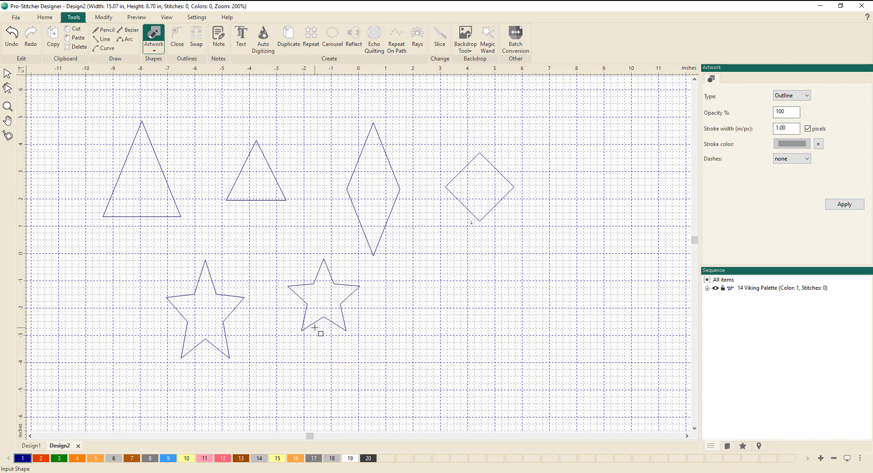
Draw a rounded rectangle about 2.4 by 3.6 in beside the stars and a rounded square about 2.5 in wide next to it.
{"action": "left_click", "coordinate": [154, 51]}
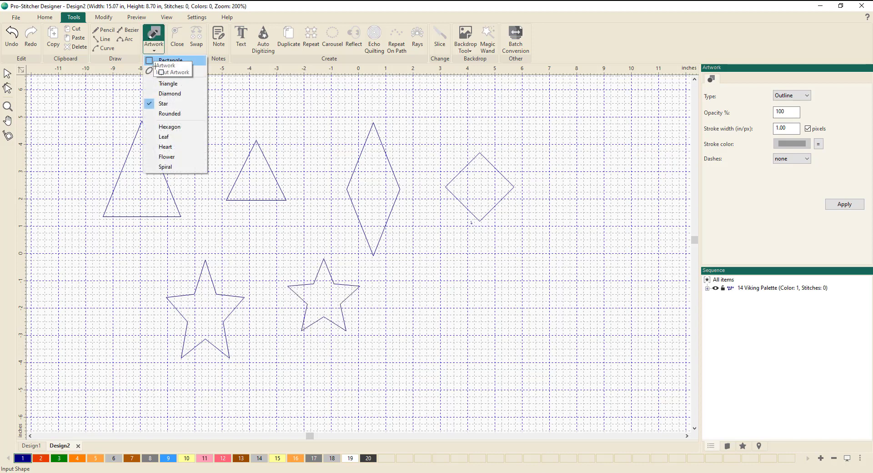
{"action": "left_click", "coordinate": [175, 113]}
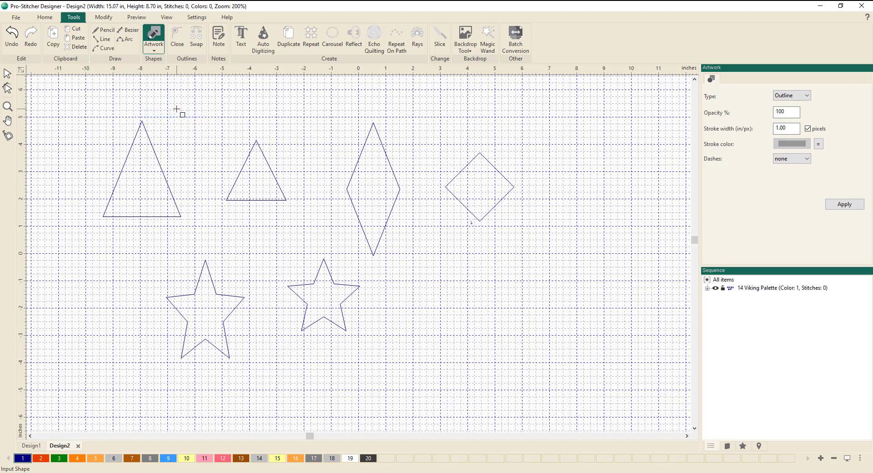
{"action": "left_click_drag", "start_coordinate": [422, 268], "coordinate": [488, 364]}
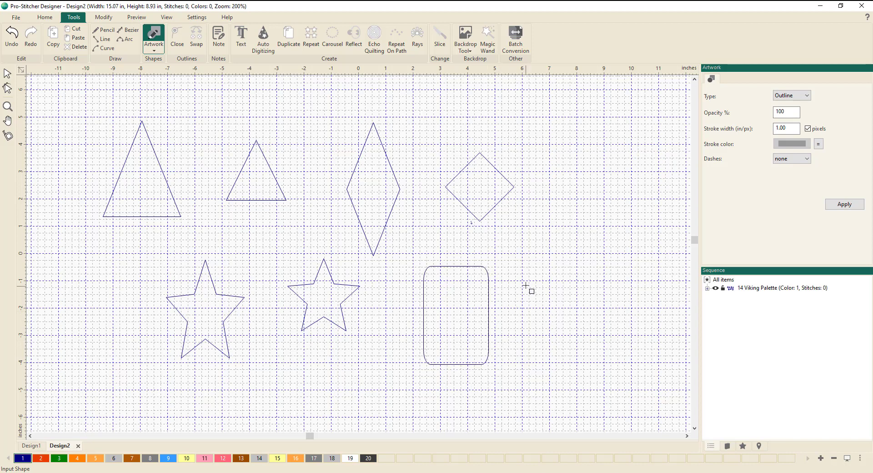
{"action": "left_click_drag", "start_coordinate": [525, 285], "coordinate": [569, 354]}
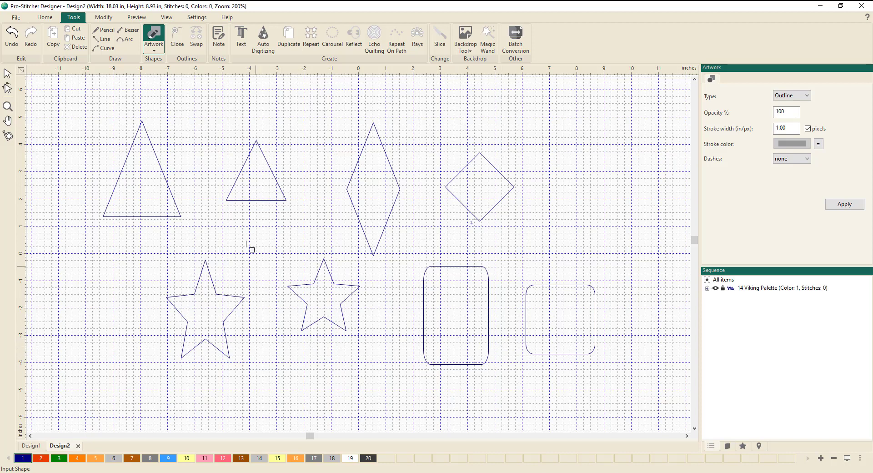
Draw a tall hexagon about 3 by 4.25 in beside the diamonds and a proportional one about 2.65 in wide near the rounded square.
{"action": "left_click", "coordinate": [154, 46]}
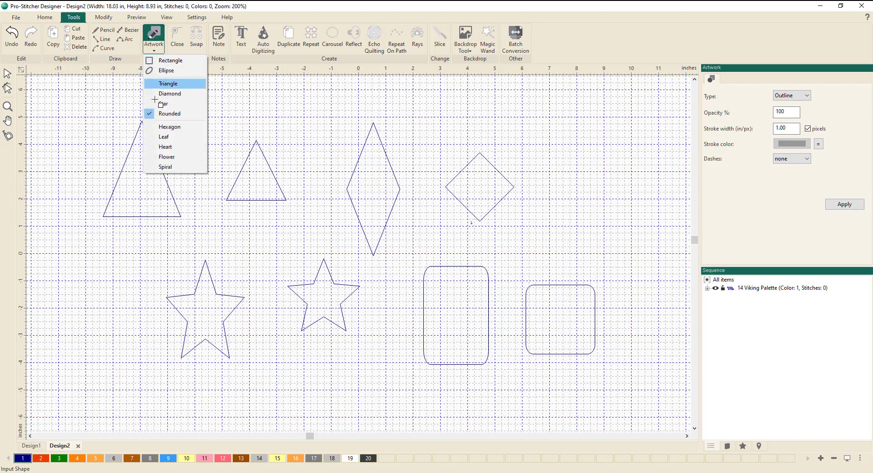
{"action": "left_click", "coordinate": [169, 126]}
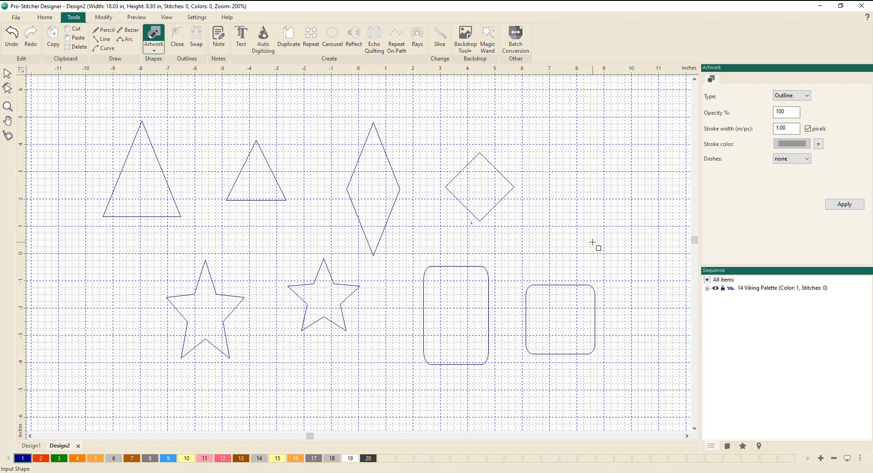
{"action": "left_click_drag", "start_coordinate": [570, 124], "coordinate": [652, 240]}
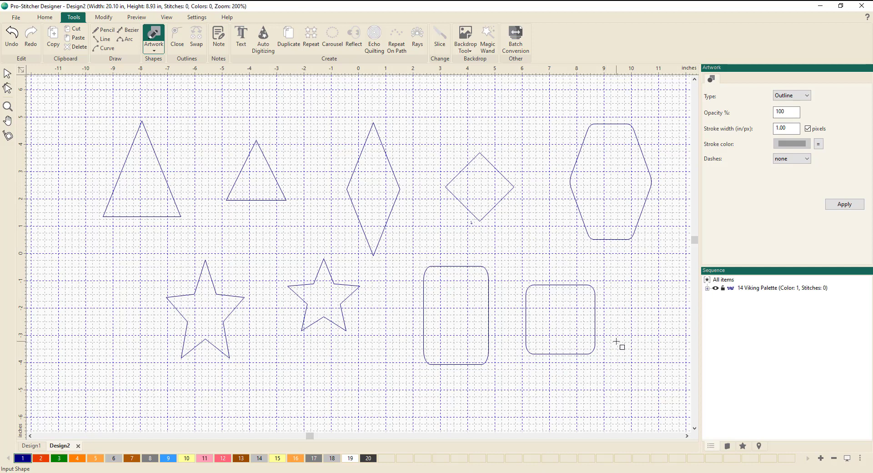
{"action": "left_click_drag", "start_coordinate": [610, 326], "coordinate": [658, 398]}
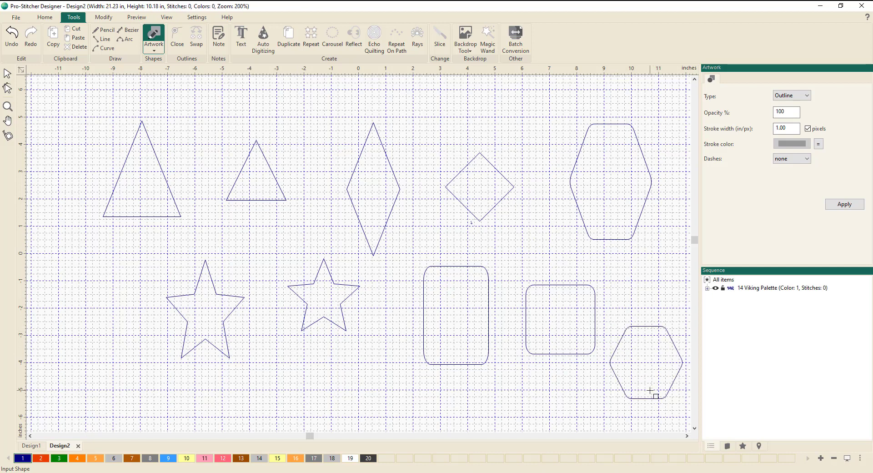
Draw a narrow leaf shape about 1.15 by 3.8 in below the tall triangle, beside the larger star.
{"action": "left_click", "coordinate": [154, 45]}
{"action": "left_click", "coordinate": [165, 136]}
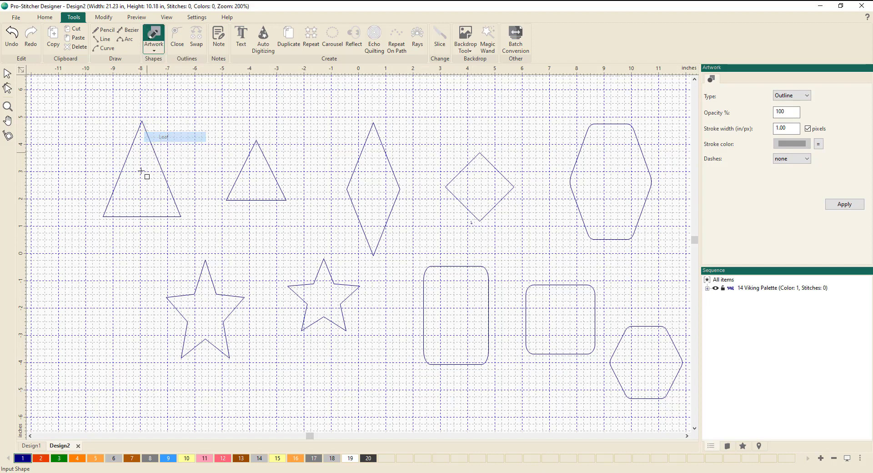
{"action": "left_click_drag", "start_coordinate": [84, 239], "coordinate": [112, 346]}
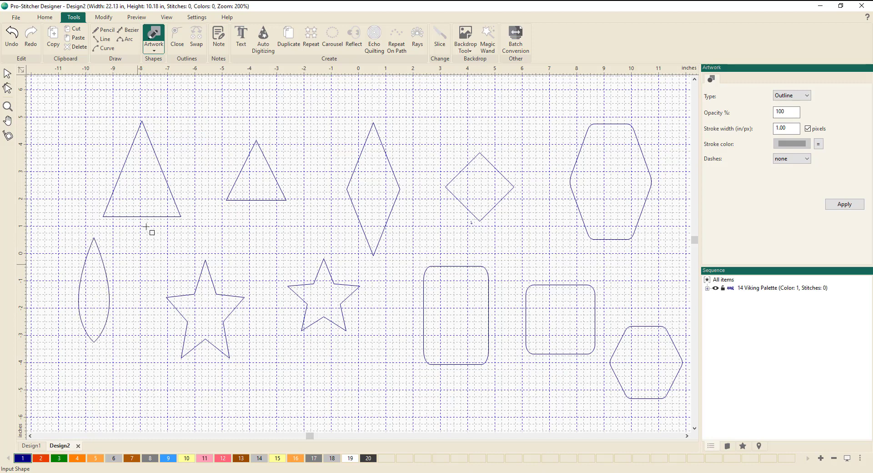
Draw a heart about 2.1 by 2.35 in between the smaller star and the tall rounded rectangle.
{"action": "left_click", "coordinate": [156, 48]}
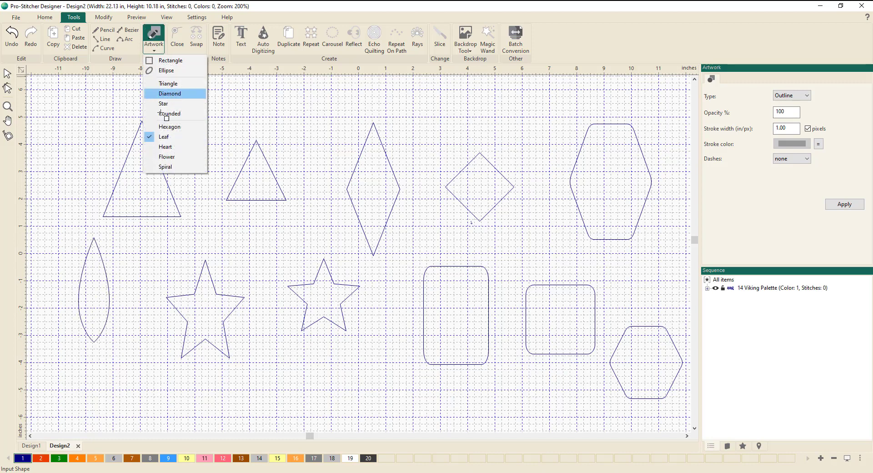
{"action": "left_click", "coordinate": [163, 146]}
{"action": "left_click_drag", "start_coordinate": [365, 352], "coordinate": [422, 417]}
{"action": "left_click_drag", "start_coordinate": [365, 353], "coordinate": [422, 418]}
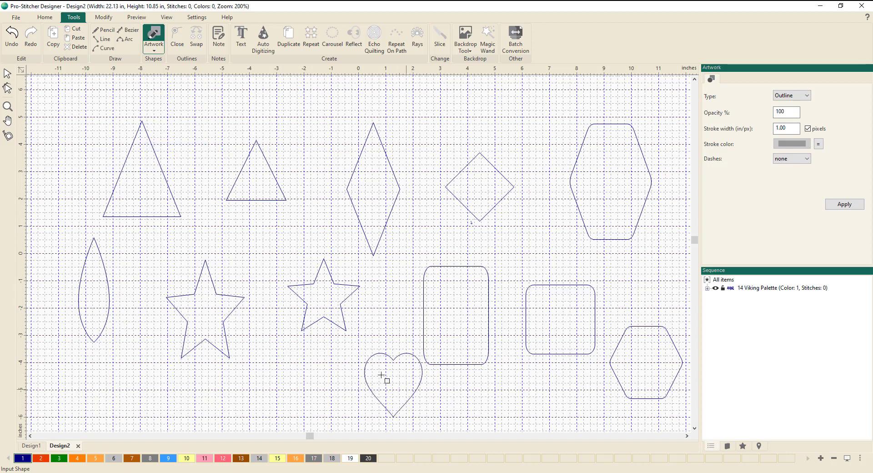
Draw a flower about 2.4 by 2.5 in between the smaller triangle and the tall diamond.
{"action": "left_click", "coordinate": [153, 47]}
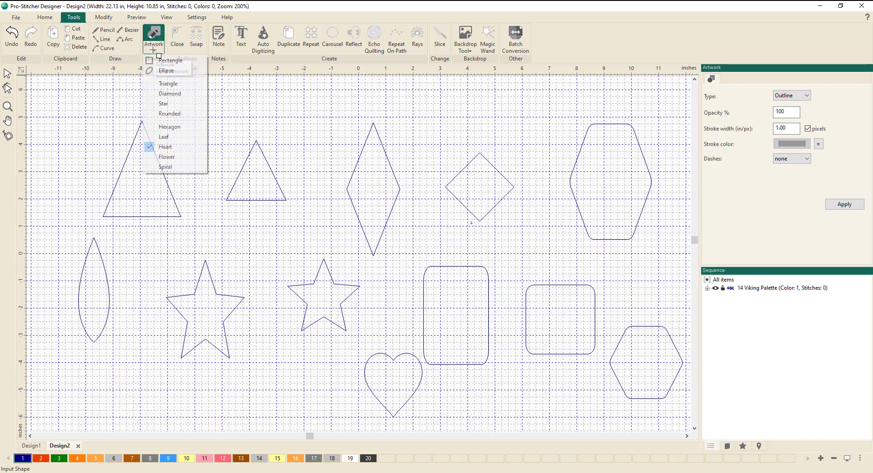
{"action": "left_click", "coordinate": [167, 156]}
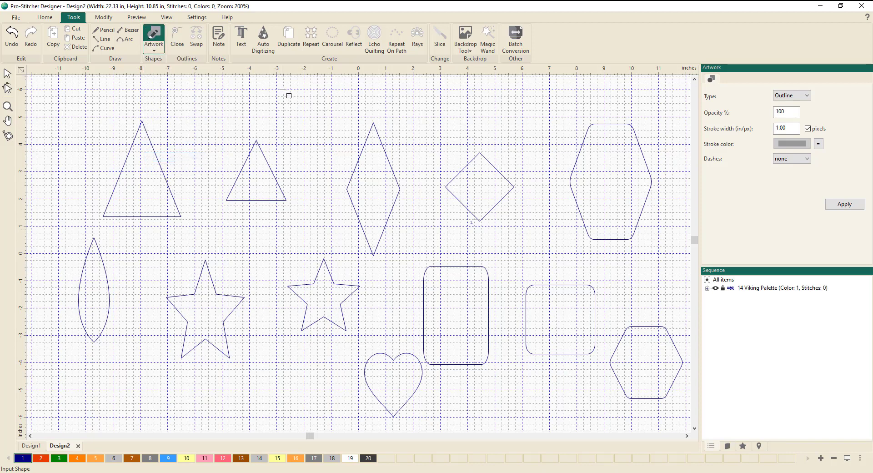
{"action": "left_click_drag", "start_coordinate": [283, 90], "coordinate": [348, 159]}
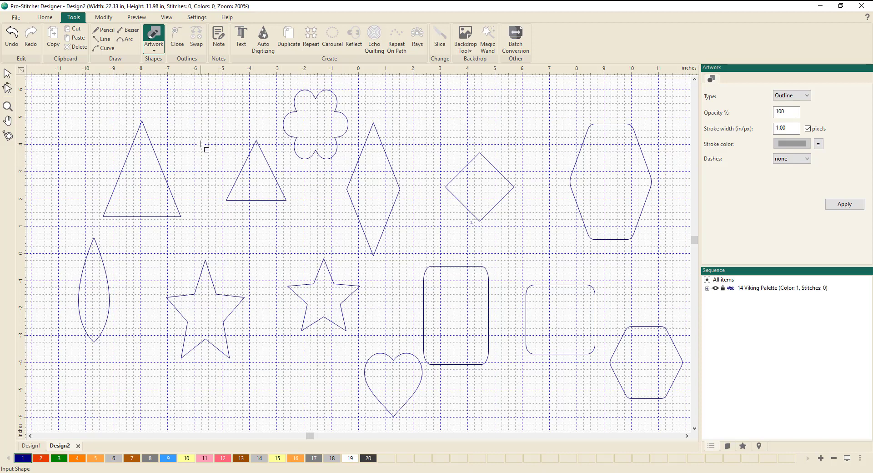
Create a new design and draw a Single spiral with 4 revolutions, about 3.4 by 3.5 in, left of the origin.
{"action": "key", "text": "ctrl+n"}
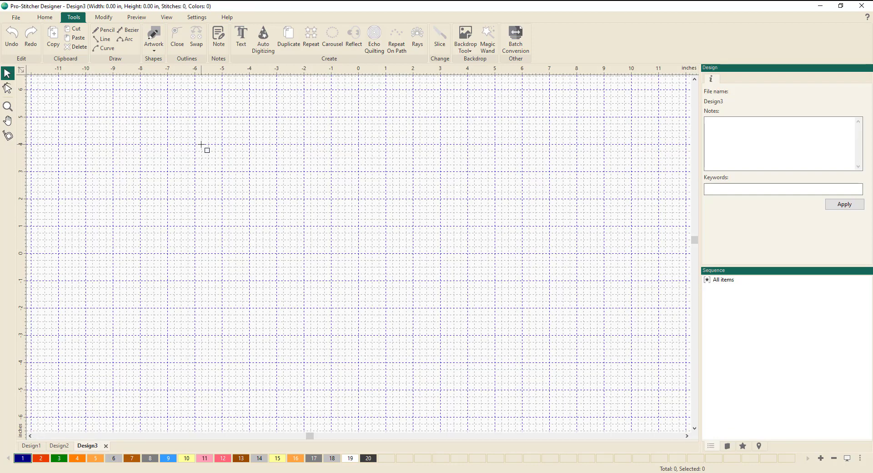
{"action": "left_click", "coordinate": [154, 51]}
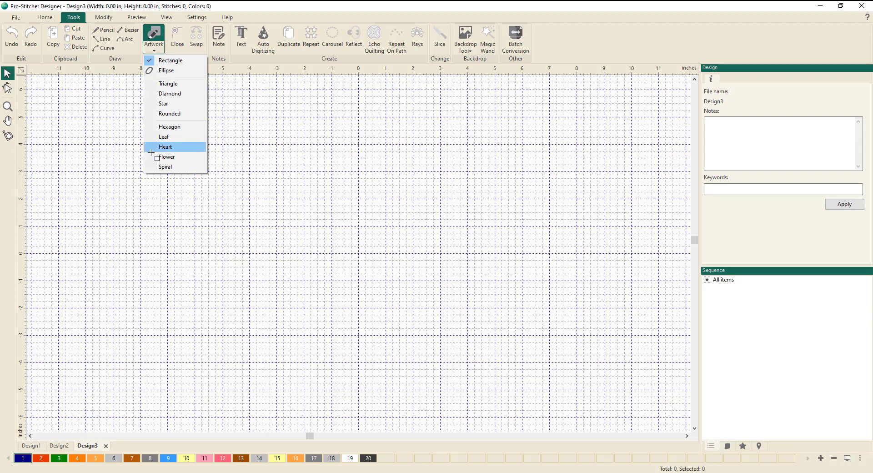
{"action": "left_click", "coordinate": [160, 168]}
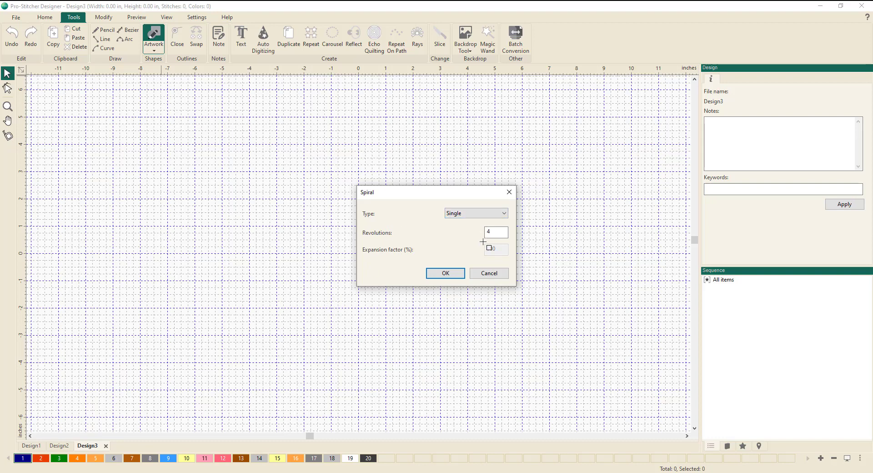
{"action": "left_click", "coordinate": [446, 273]}
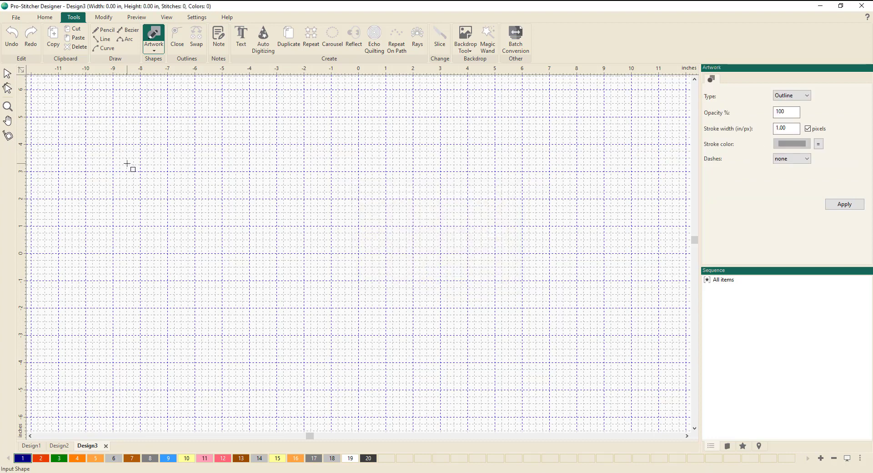
{"action": "left_click_drag", "start_coordinate": [117, 154], "coordinate": [217, 256]}
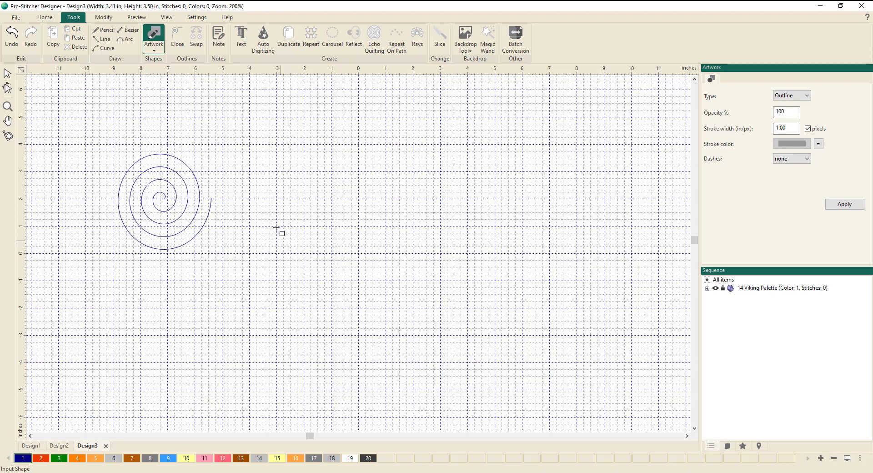
Draw a Swirl spiral with 4 revolutions and 100% expansion, about 2.9 by 3.2 in, to the right of the single spiral.
{"action": "left_click", "coordinate": [154, 47]}
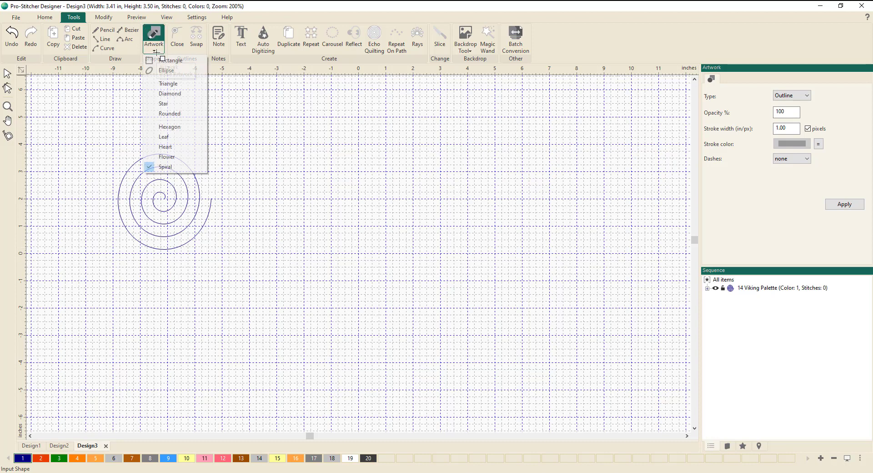
{"action": "left_click", "coordinate": [167, 167]}
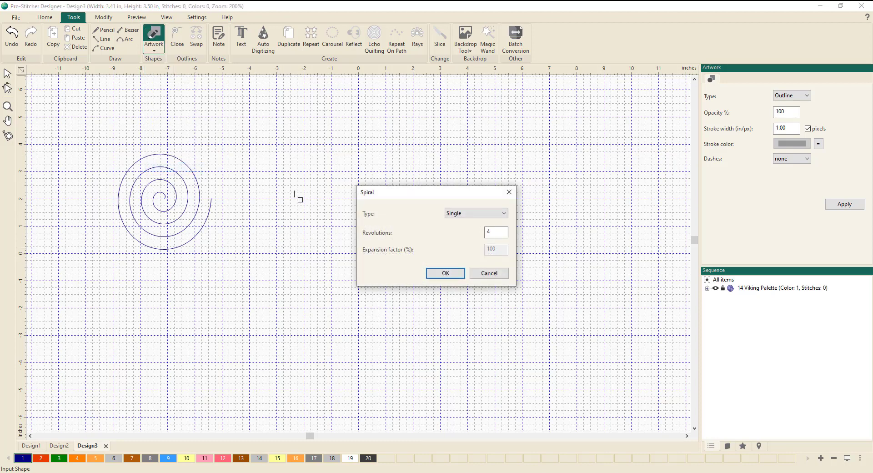
{"action": "left_click", "coordinate": [505, 213]}
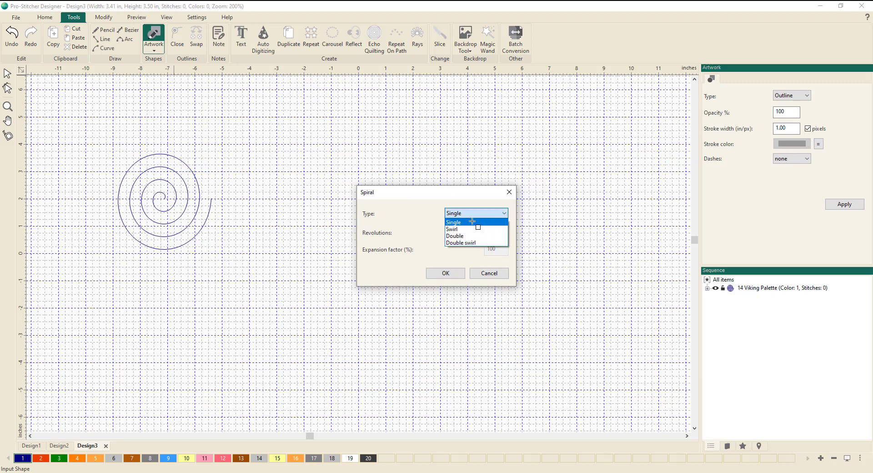
{"action": "left_click", "coordinate": [454, 229]}
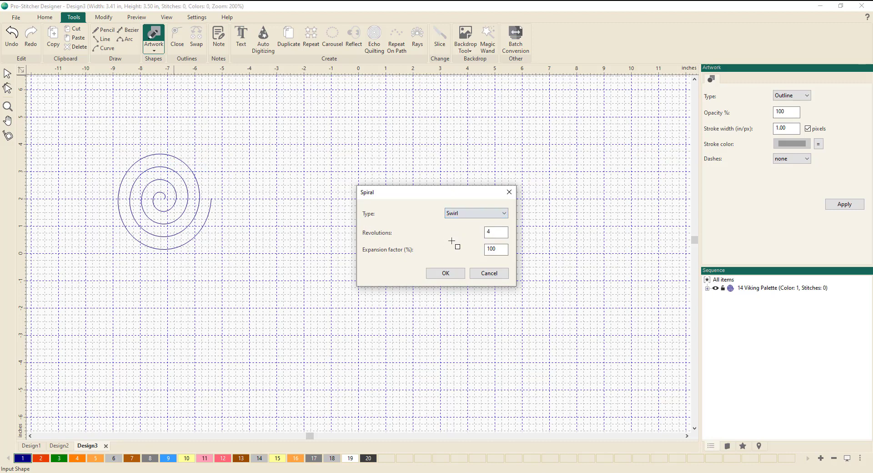
{"action": "left_click", "coordinate": [446, 273]}
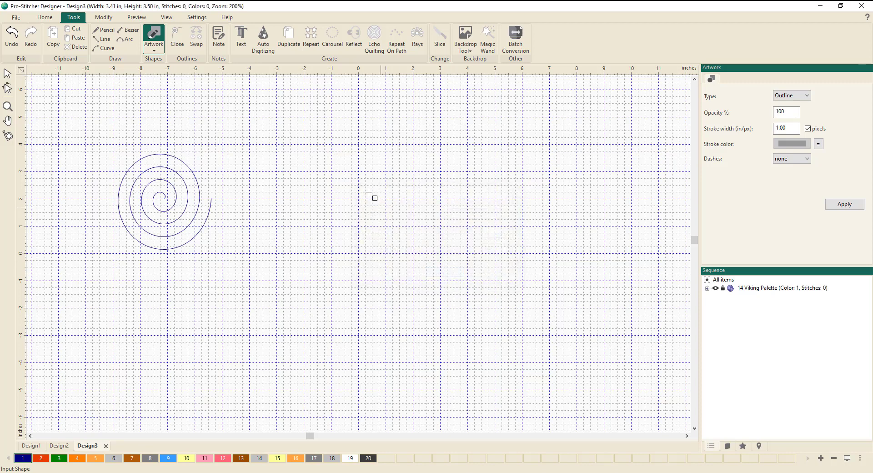
{"action": "left_click_drag", "start_coordinate": [282, 127], "coordinate": [361, 214]}
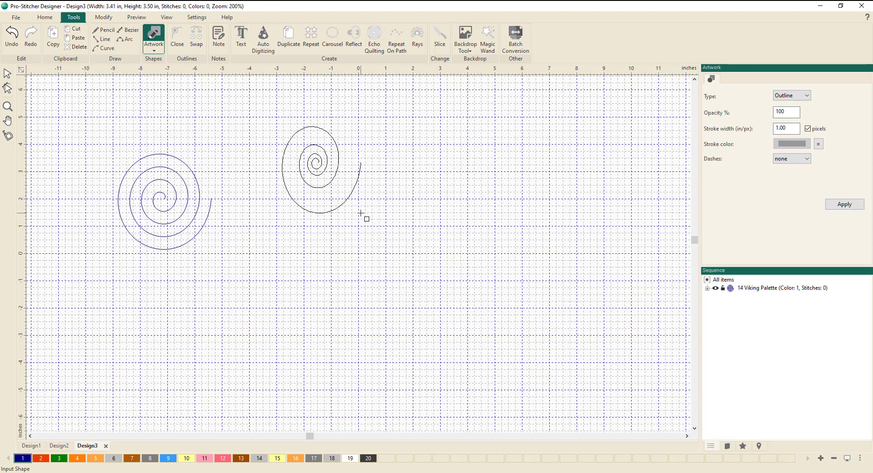
{"action": "left_click_drag", "start_coordinate": [361, 213], "coordinate": [361, 215]}
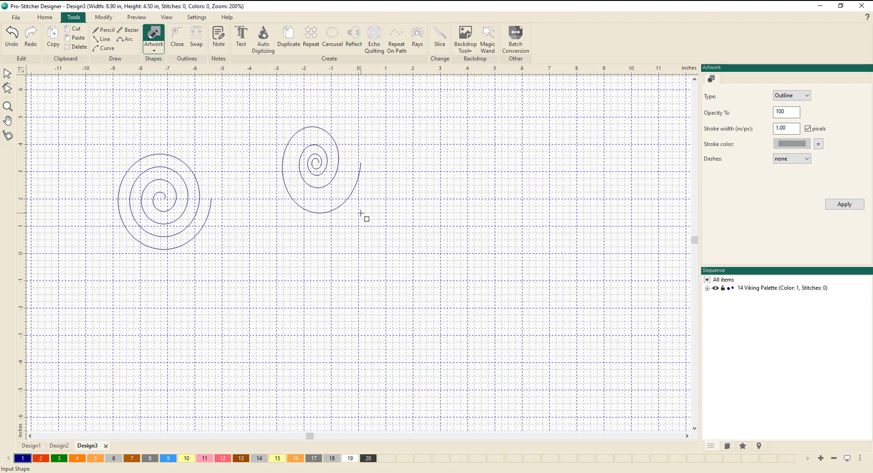
Draw a Double spiral with 4 revolutions, about 3.6 by 4 in, to the right of the swirl.
{"action": "left_click", "coordinate": [158, 52]}
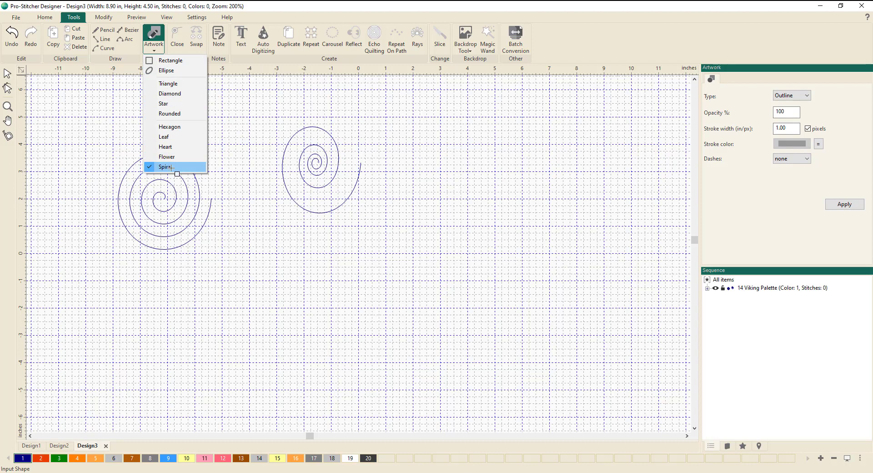
{"action": "left_click", "coordinate": [167, 167]}
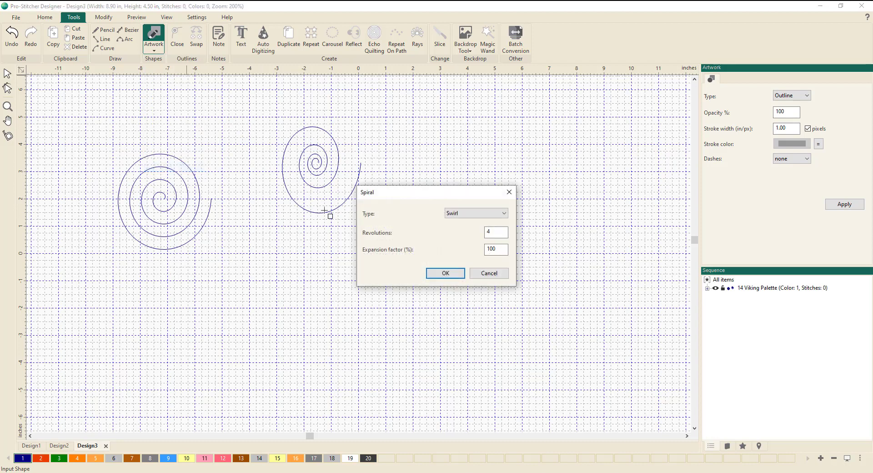
{"action": "left_click", "coordinate": [505, 213]}
{"action": "left_click", "coordinate": [454, 237]}
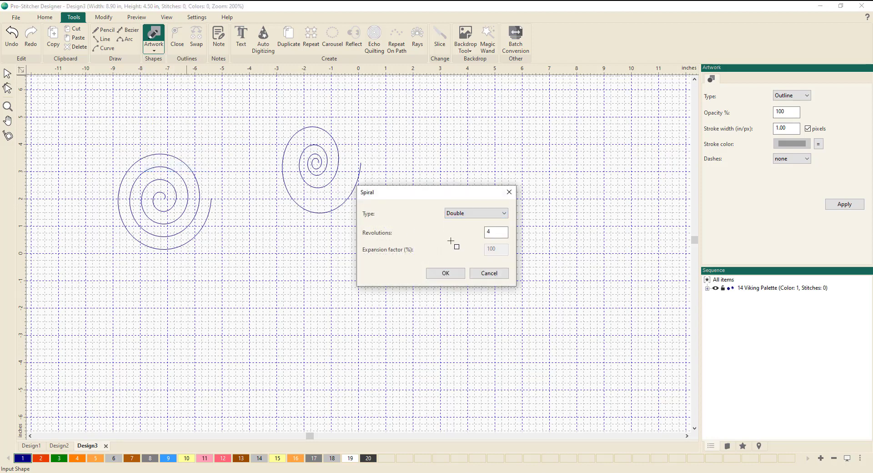
{"action": "left_click", "coordinate": [444, 269]}
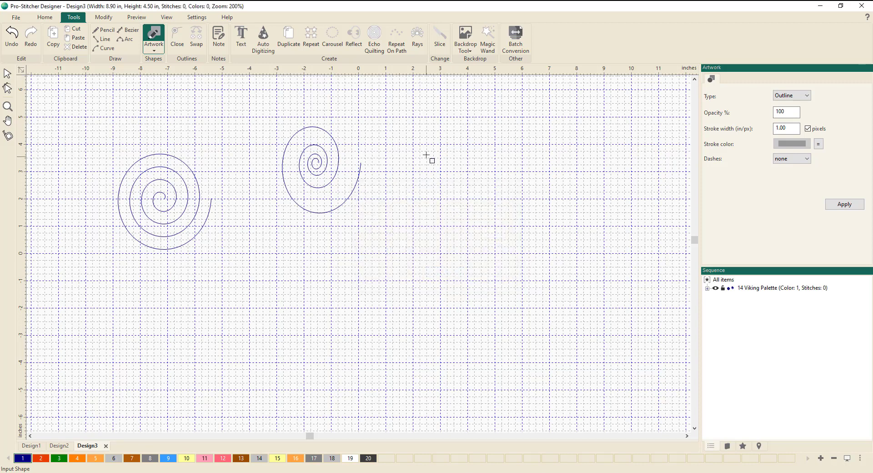
{"action": "left_click_drag", "start_coordinate": [441, 162], "coordinate": [542, 279]}
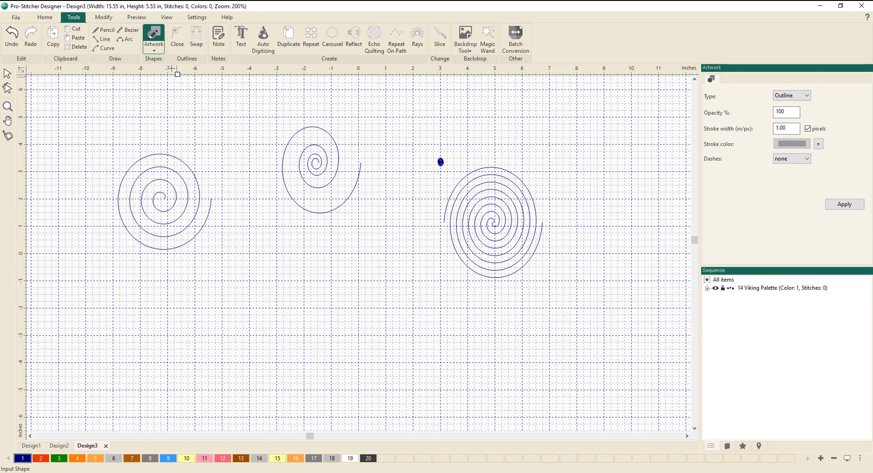
Draw a Double swirl spiral with 4 revolutions and 100% expansion, about 4.8 by 4.5 in, below the swirl.
{"action": "left_click", "coordinate": [154, 45]}
{"action": "left_click", "coordinate": [166, 167]}
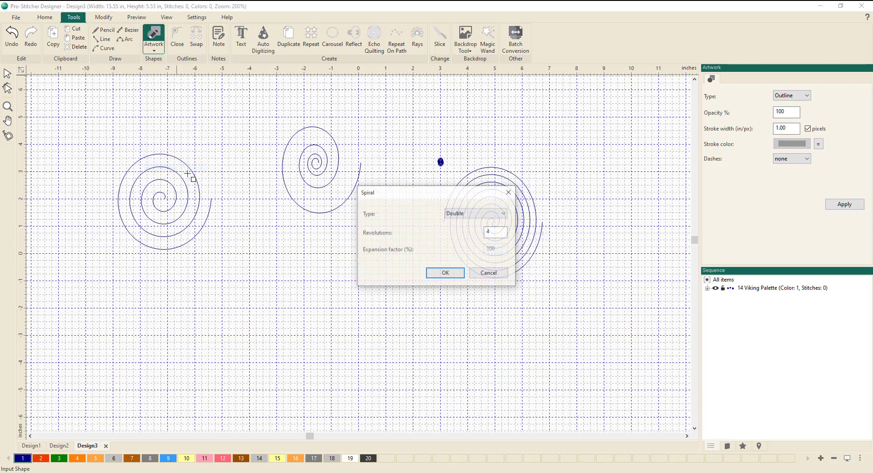
{"action": "left_click", "coordinate": [507, 213]}
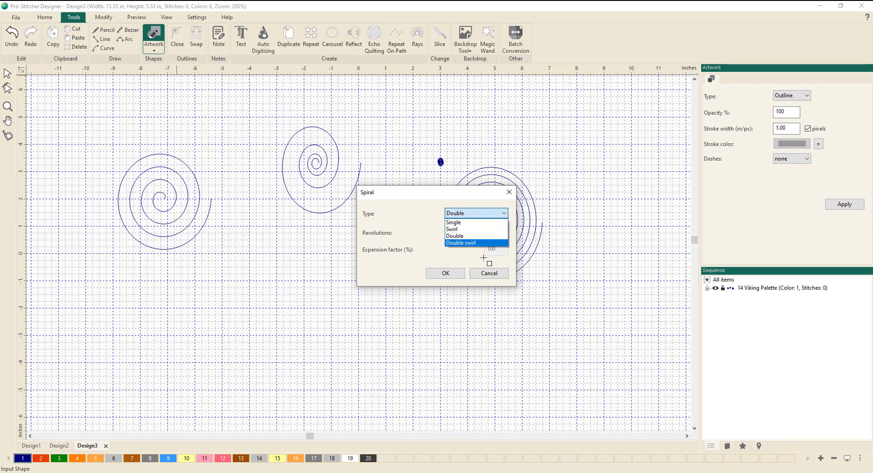
{"action": "left_click", "coordinate": [458, 245]}
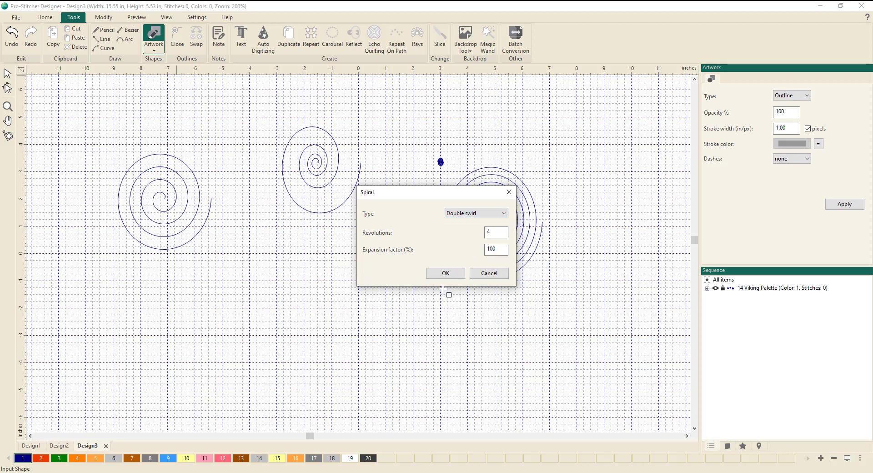
{"action": "left_click", "coordinate": [451, 274]}
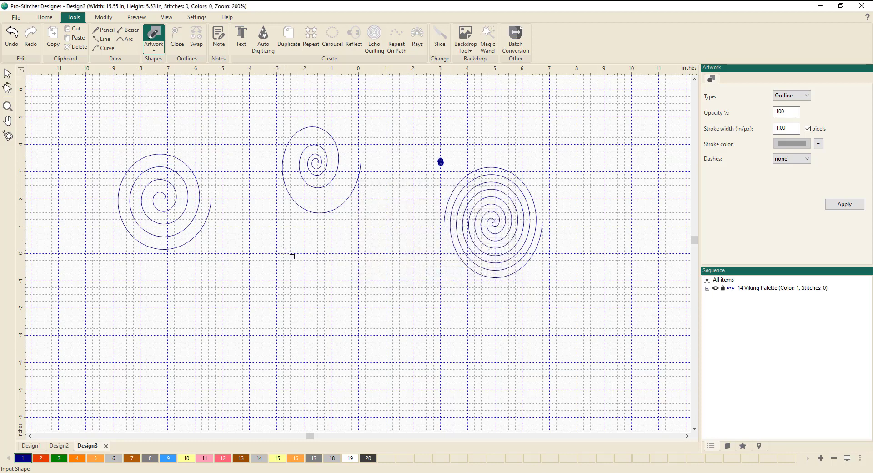
{"action": "mouse_move", "coordinate": [285, 250]}
{"action": "left_mouse_down"}
{"action": "mouse_move", "coordinate": [313, 287]}
{"action": "mouse_move", "coordinate": [403, 339]}
{"action": "mouse_move", "coordinate": [384, 380]}
{"action": "mouse_move", "coordinate": [416, 383]}
{"action": "mouse_move", "coordinate": [418, 375]}
{"action": "left_mouse_up"}
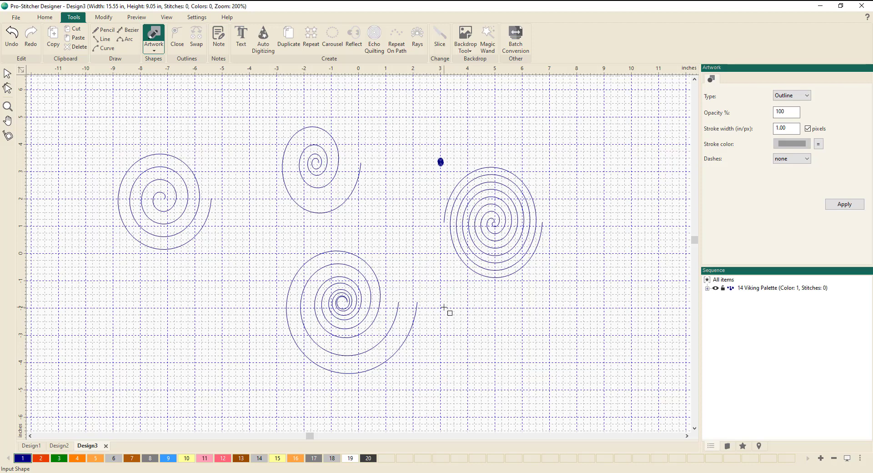
{"action": "key", "text": "Escape"}
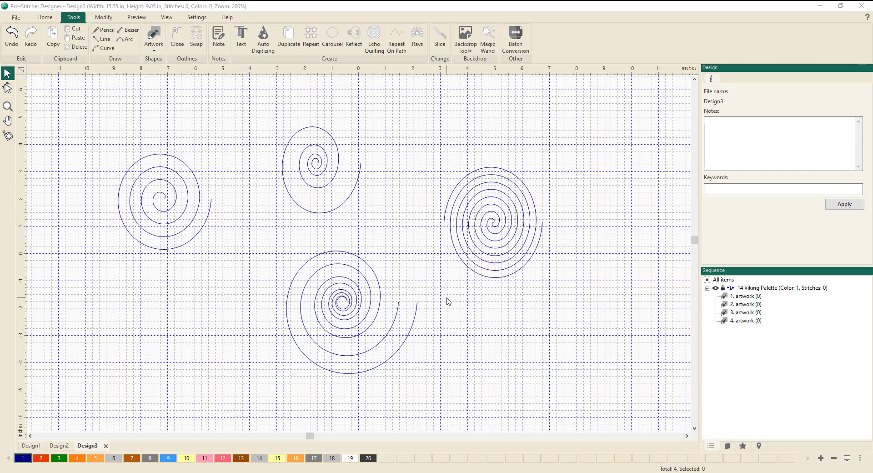
Close the outline of the double swirl spiral so its two outer ends are joined.
{"action": "left_click", "coordinate": [361, 312]}
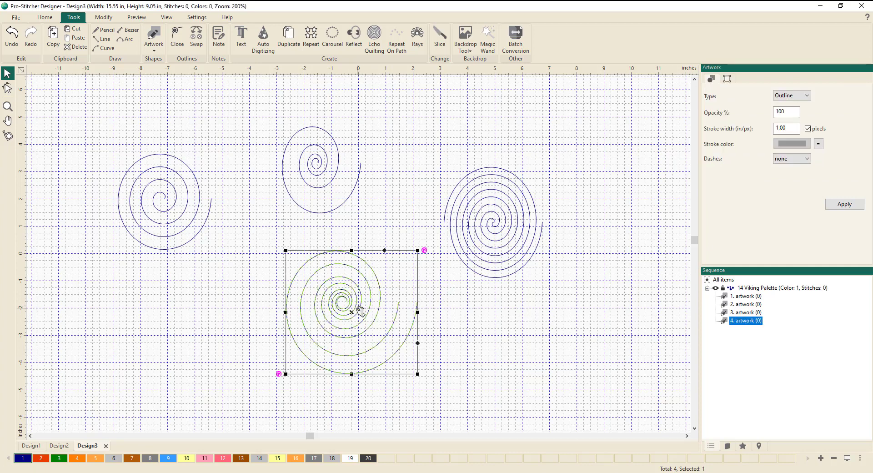
{"action": "left_click", "coordinate": [7, 89]}
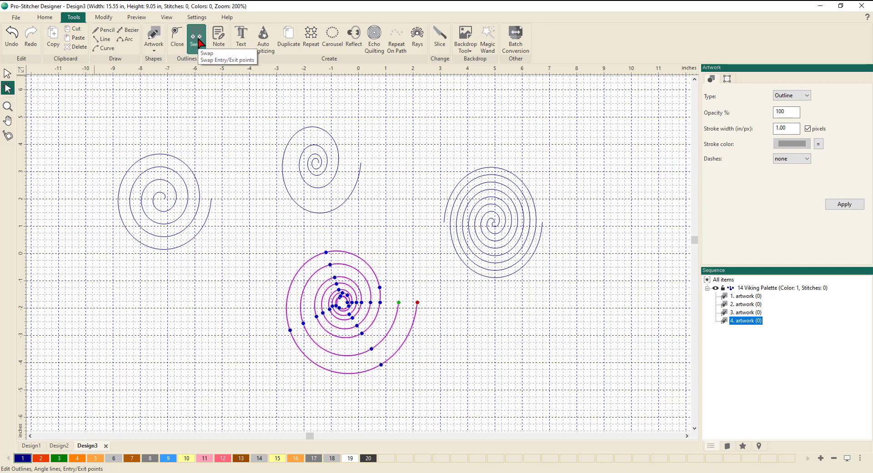
{"action": "left_click", "coordinate": [177, 41]}
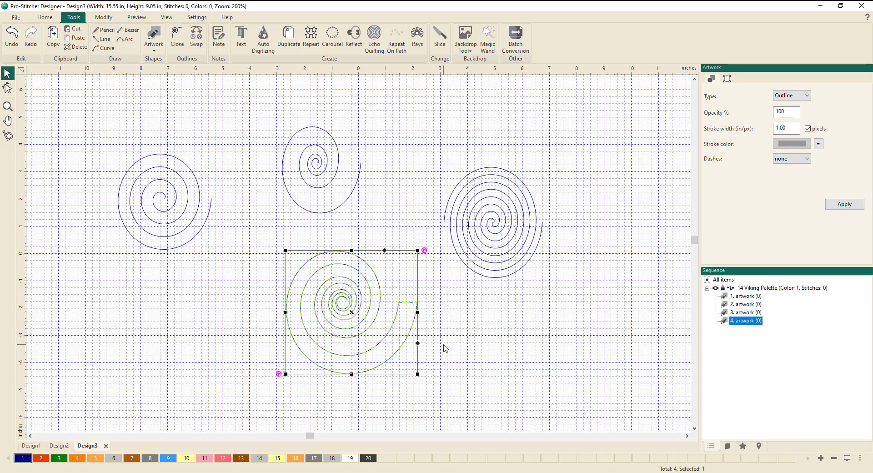
Swap the entry and exit points of the double spiral, check them in outline editing, and deselect it.
{"action": "scroll", "coordinate": [446, 348], "scroll_direction": "up", "scroll_amount": 1}
{"action": "scroll", "coordinate": [446, 359], "scroll_direction": "up", "scroll_amount": 2}
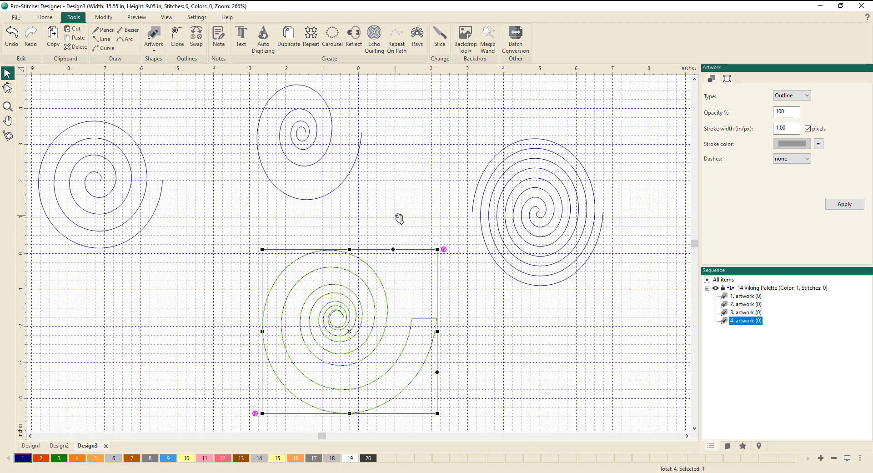
{"action": "left_click", "coordinate": [502, 222]}
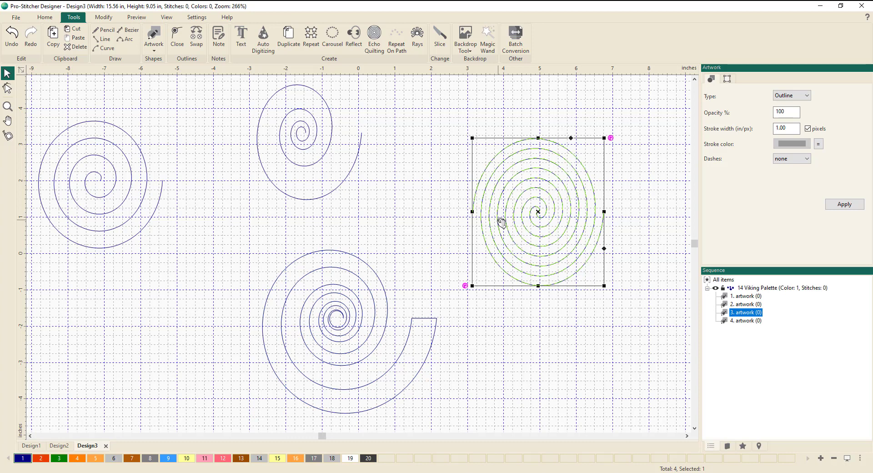
{"action": "double_click", "coordinate": [501, 223]}
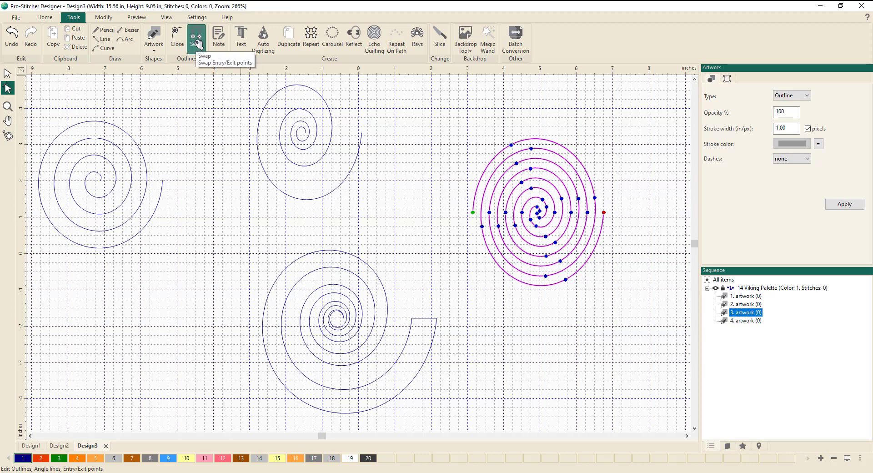
{"action": "left_click", "coordinate": [199, 43]}
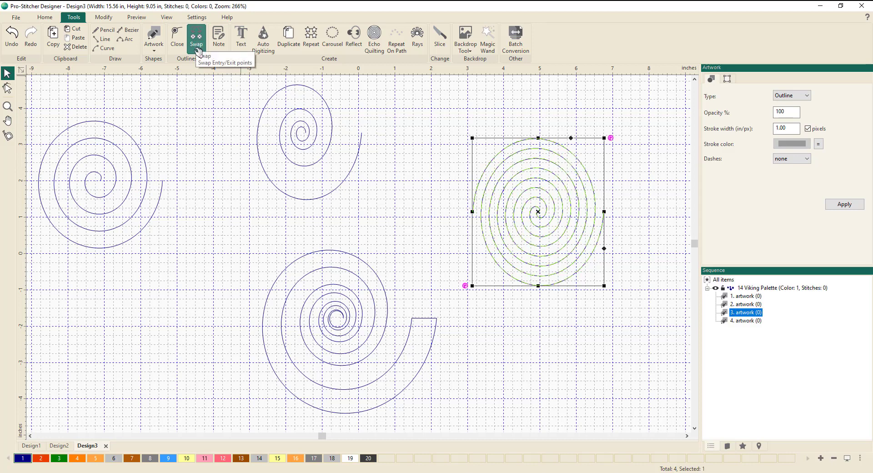
{"action": "double_click", "coordinate": [531, 266]}
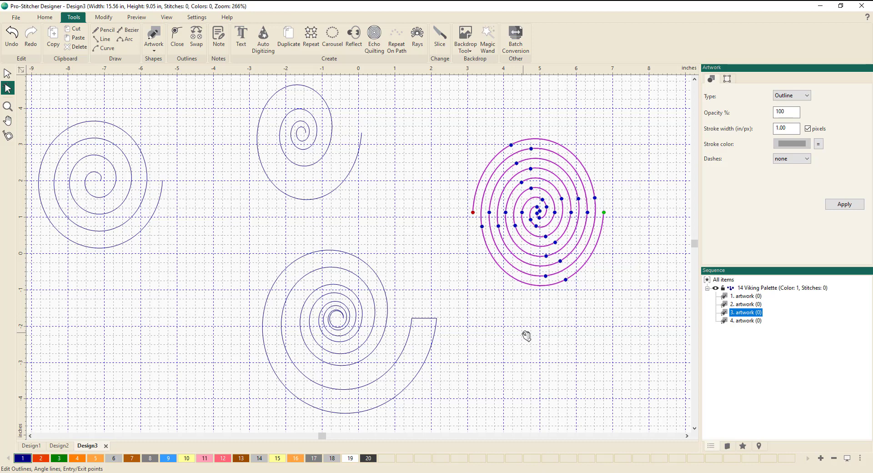
{"action": "key", "text": "Escape"}
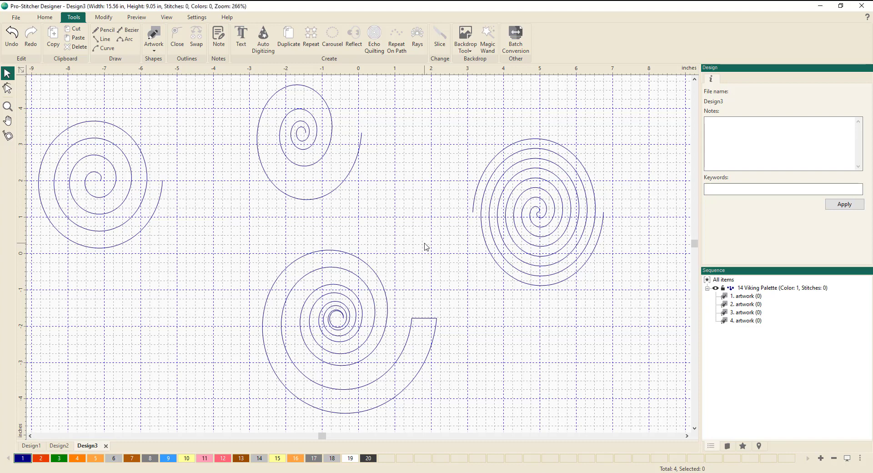
Start a new design and place a text object reading "Handi Quilter" at about -5, 0 in.
{"action": "key", "text": "ctrl+n"}
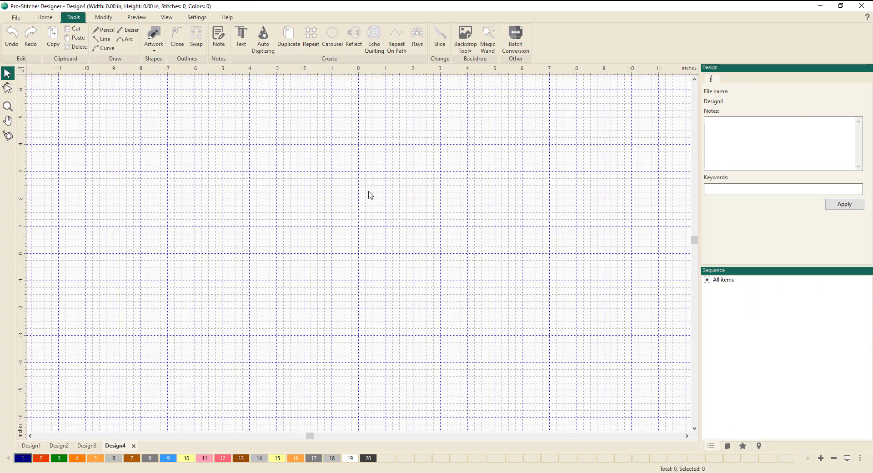
{"action": "left_click", "coordinate": [242, 43]}
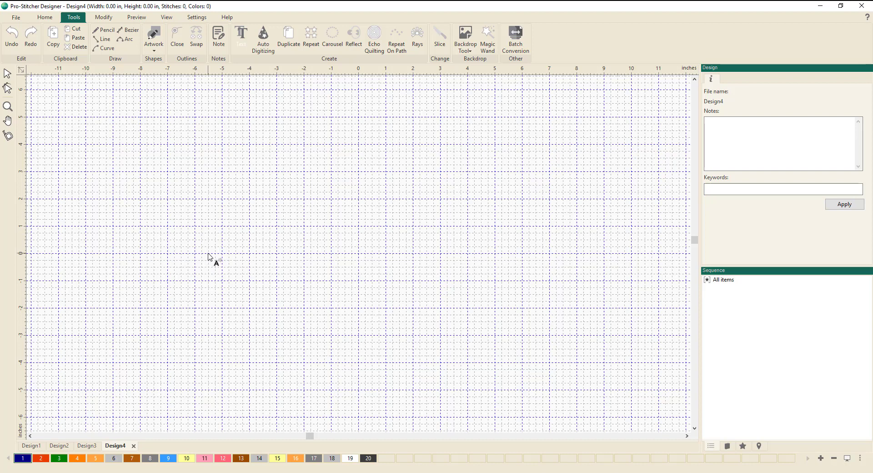
{"action": "left_click", "coordinate": [222, 255]}
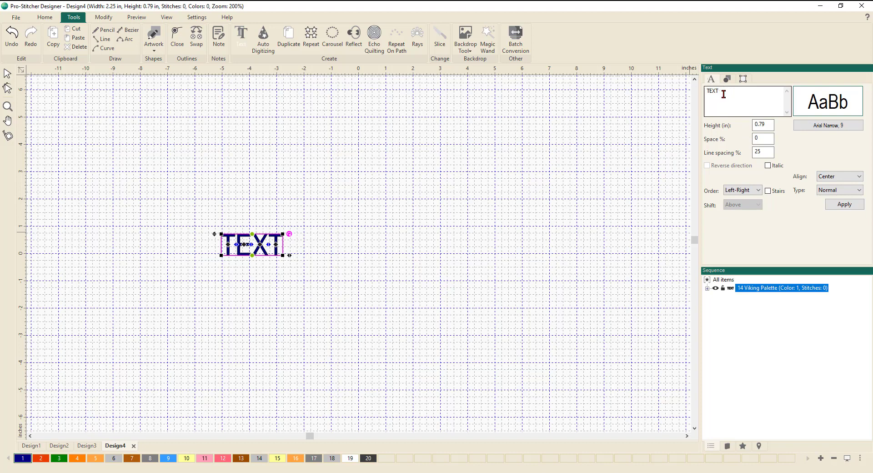
{"action": "left_click_drag", "start_coordinate": [723, 93], "coordinate": [708, 93]}
{"action": "type", "text": "Handi Quilter"}
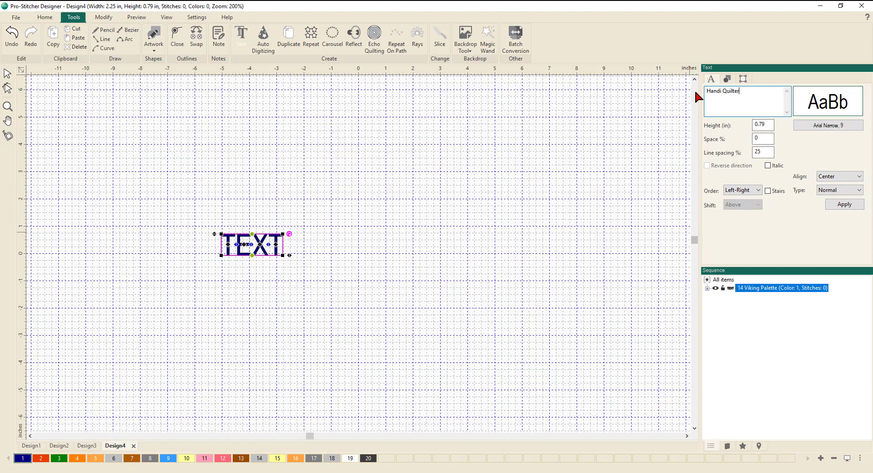
Choose Comic Sans MS as the font for the Handi Quilter text.
{"action": "left_click", "coordinate": [830, 128]}
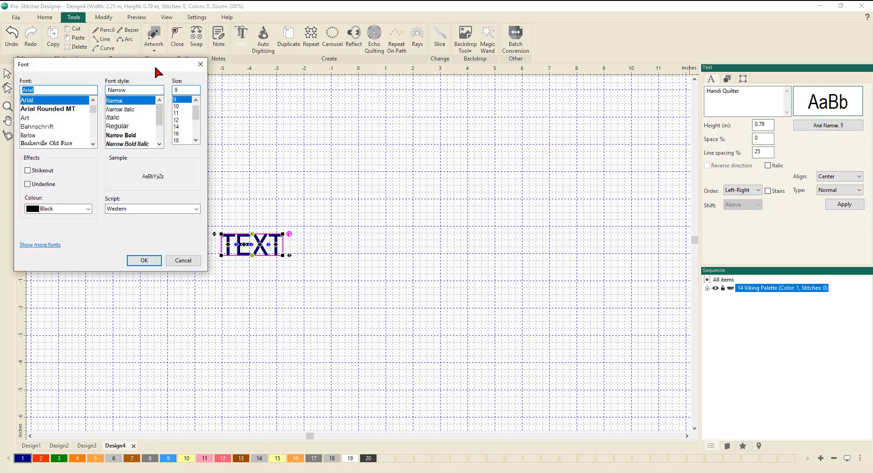
{"action": "left_click_drag", "start_coordinate": [154, 68], "coordinate": [506, 101]}
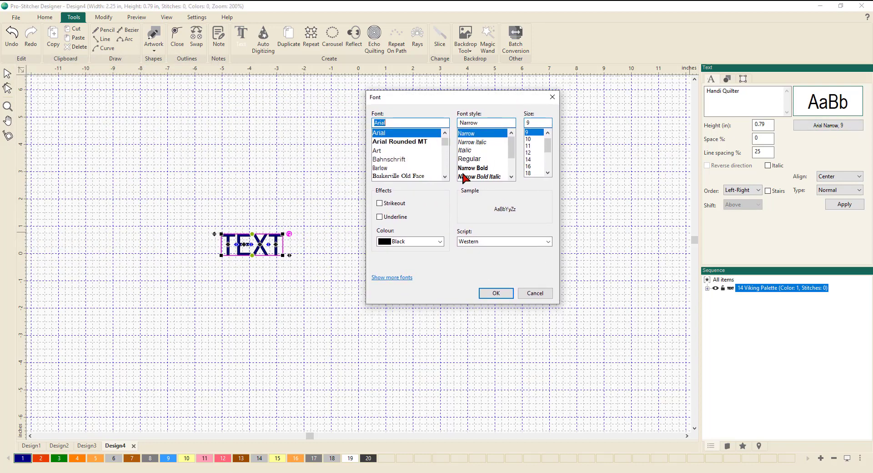
{"action": "left_click", "coordinate": [445, 177]}
{"action": "left_click", "coordinate": [445, 177]}
{"action": "left_click", "coordinate": [445, 177]}
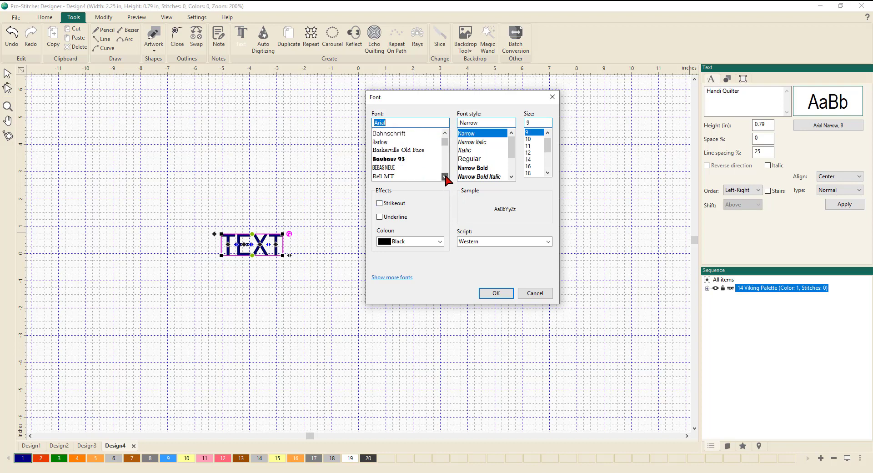
{"action": "left_click", "coordinate": [445, 177]}
{"action": "left_click", "coordinate": [445, 177]}
{"action": "left_click", "coordinate": [444, 177]}
{"action": "left_click", "coordinate": [445, 177]}
{"action": "left_click", "coordinate": [444, 177]}
{"action": "left_click", "coordinate": [445, 177]}
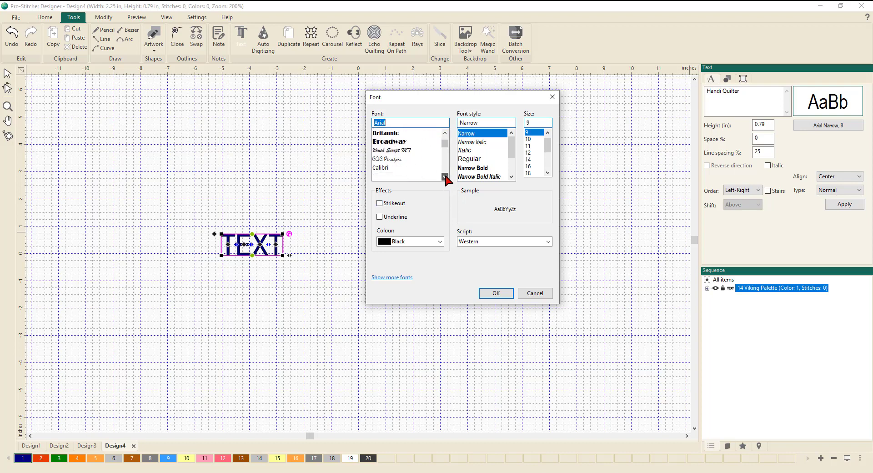
{"action": "left_click", "coordinate": [445, 177]}
{"action": "left_click", "coordinate": [445, 177]}
{"action": "left_click", "coordinate": [445, 177]}
{"action": "left_click", "coordinate": [445, 177]}
{"action": "left_click", "coordinate": [445, 177]}
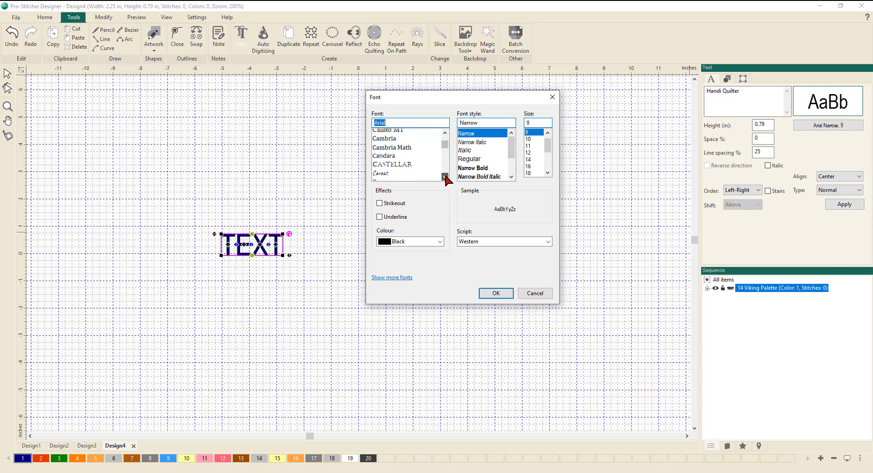
{"action": "left_click", "coordinate": [445, 177]}
{"action": "left_click", "coordinate": [445, 177]}
{"action": "left_click", "coordinate": [445, 177]}
{"action": "left_click", "coordinate": [444, 177]}
{"action": "left_click", "coordinate": [444, 177]}
{"action": "left_click", "coordinate": [445, 177]}
{"action": "left_click", "coordinate": [445, 177]}
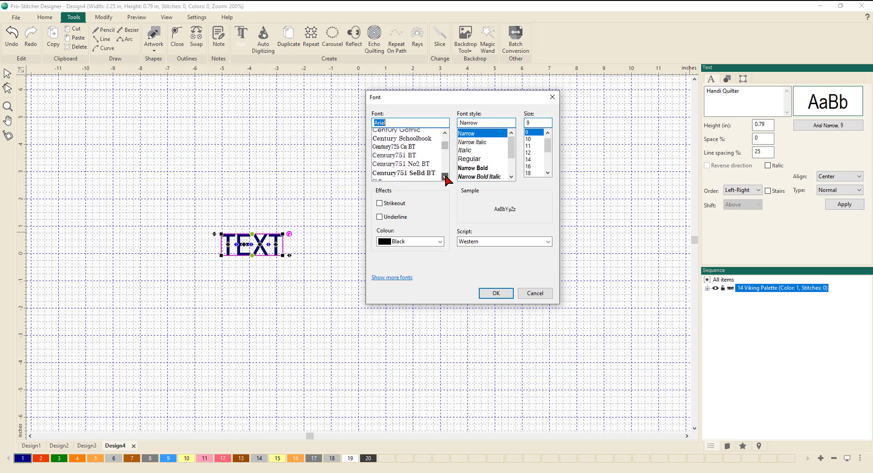
{"action": "left_click", "coordinate": [445, 177]}
{"action": "left_click", "coordinate": [445, 177]}
{"action": "left_click", "coordinate": [445, 177]}
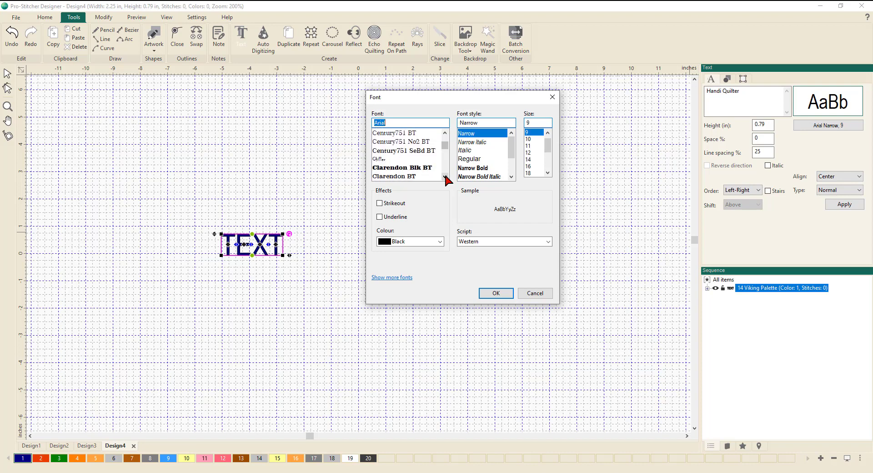
{"action": "left_click", "coordinate": [445, 177]}
{"action": "left_click", "coordinate": [445, 177]}
{"action": "left_click", "coordinate": [445, 177]}
{"action": "left_click", "coordinate": [445, 177]}
{"action": "left_click", "coordinate": [445, 177]}
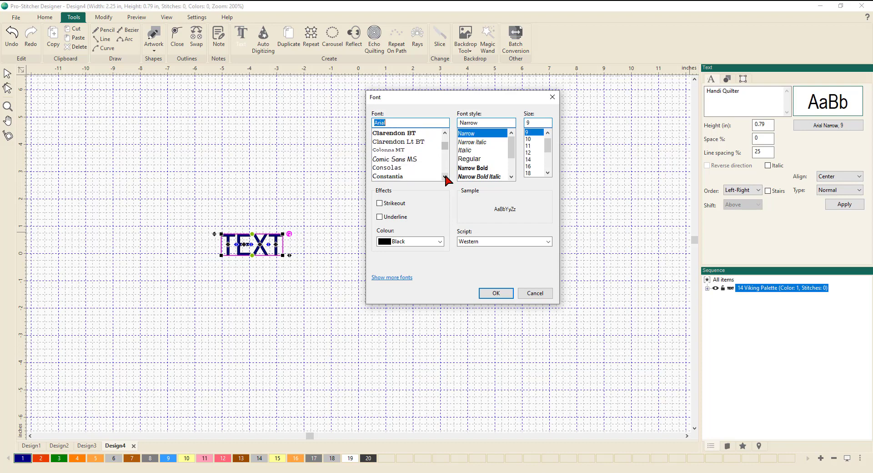
{"action": "left_click", "coordinate": [404, 160]}
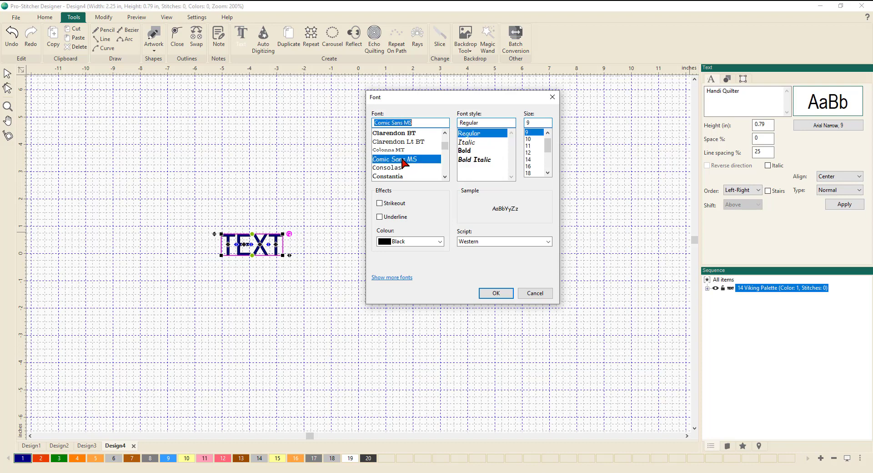
Set the font style to Bold and the font size to 20, and apply the settings to the text.
{"action": "left_click", "coordinate": [467, 154]}
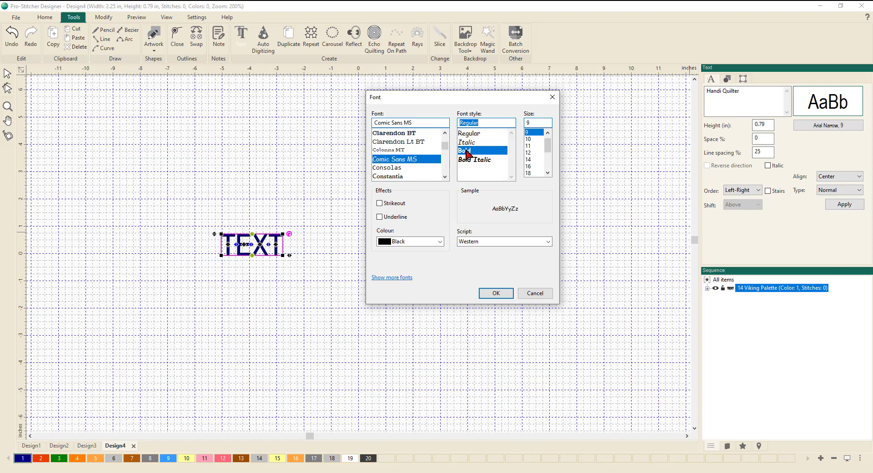
{"action": "left_click", "coordinate": [548, 172]}
{"action": "left_click", "coordinate": [547, 173]}
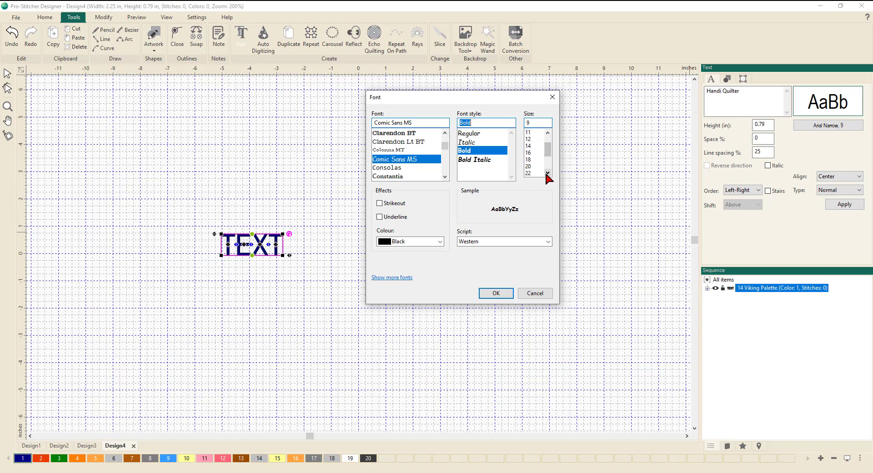
{"action": "left_click", "coordinate": [536, 166]}
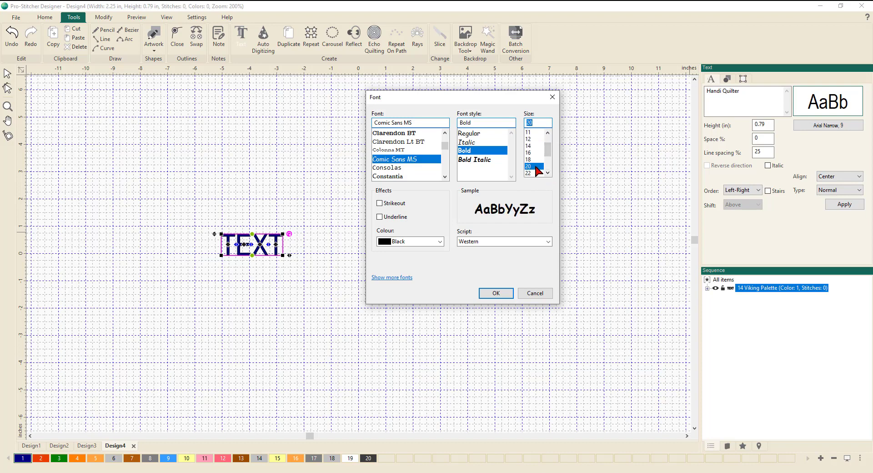
{"action": "left_click", "coordinate": [499, 295]}
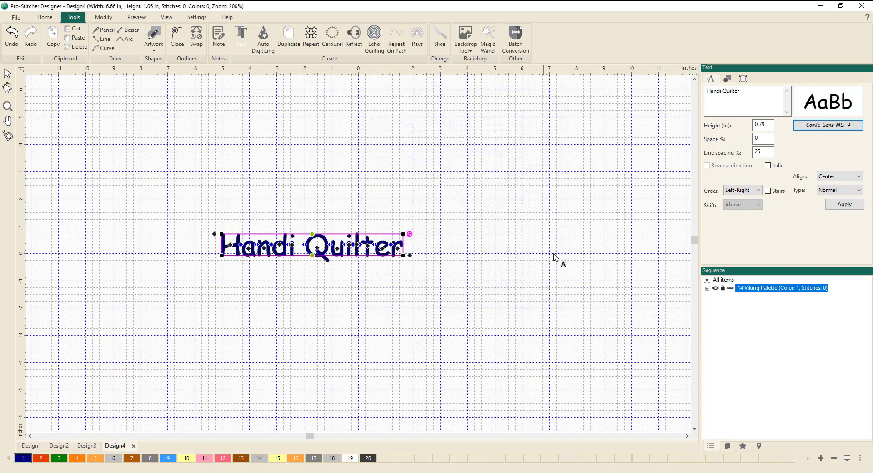
{"action": "left_click", "coordinate": [845, 206]}
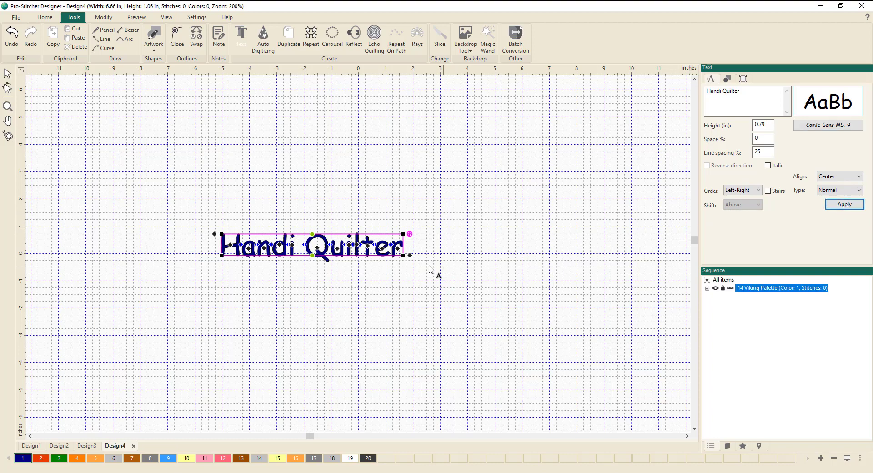
Convert the Handi Quilter text to running stitches and recolour all its letters with palette colour 2, Dark Orange.
{"action": "scroll", "coordinate": [361, 295], "scroll_direction": "up", "scroll_amount": 2}
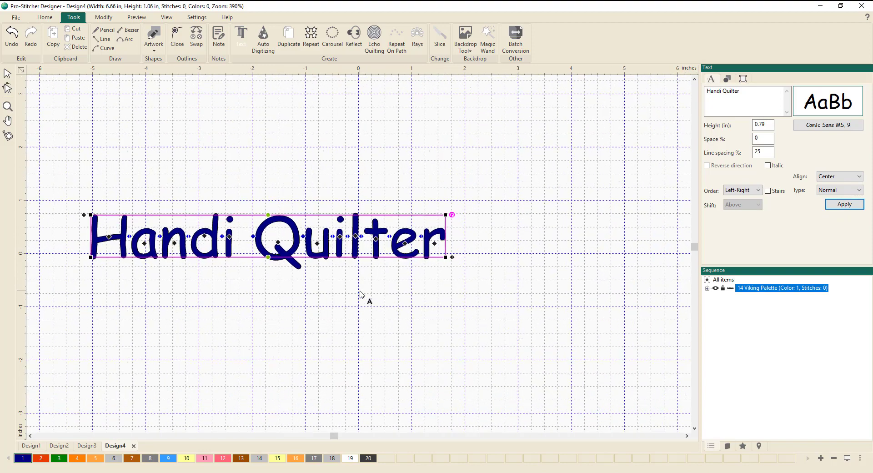
{"action": "scroll", "coordinate": [361, 295], "scroll_direction": "up", "scroll_amount": 1}
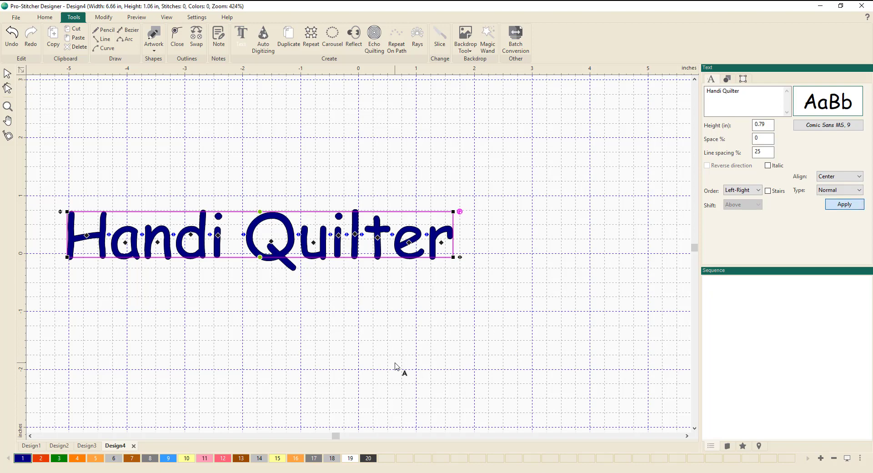
{"action": "key", "text": "Escape"}
{"action": "key", "text": "ctrl+0"}
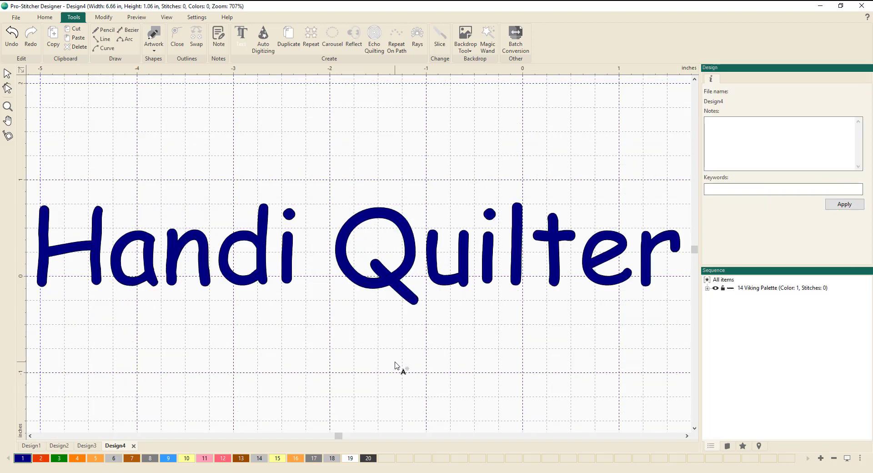
{"action": "left_click", "coordinate": [443, 284]}
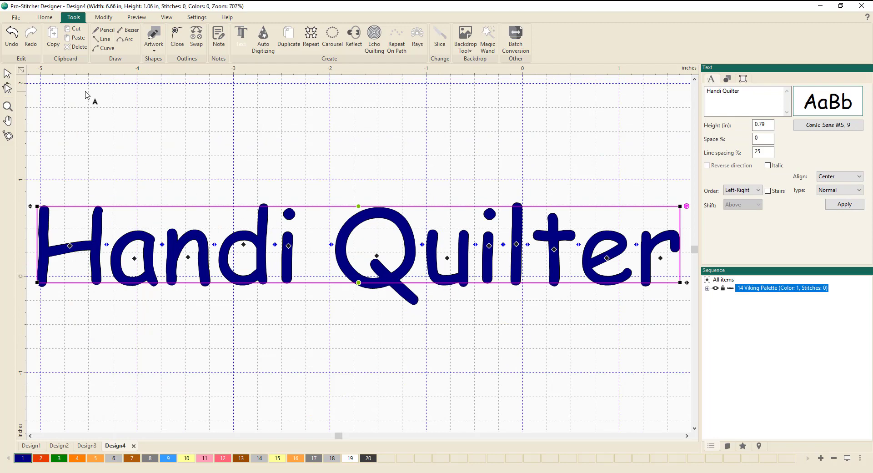
{"action": "left_click", "coordinate": [12, 73]}
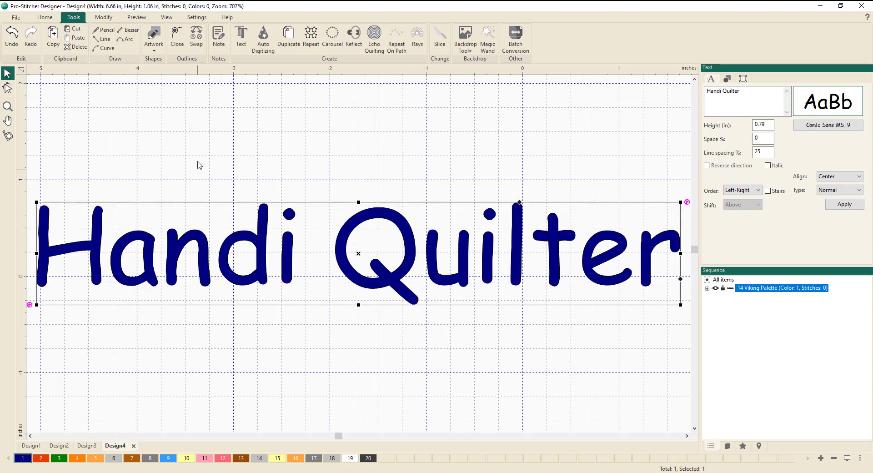
{"action": "left_click", "coordinate": [137, 17]}
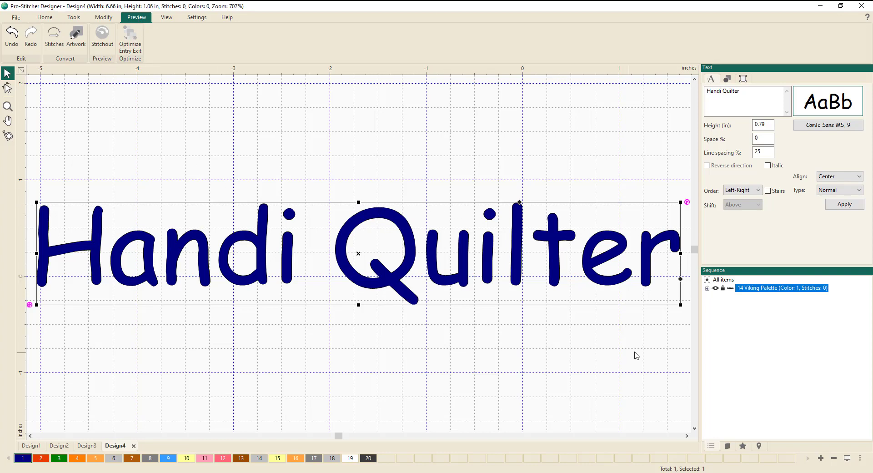
{"action": "left_click", "coordinate": [707, 289]}
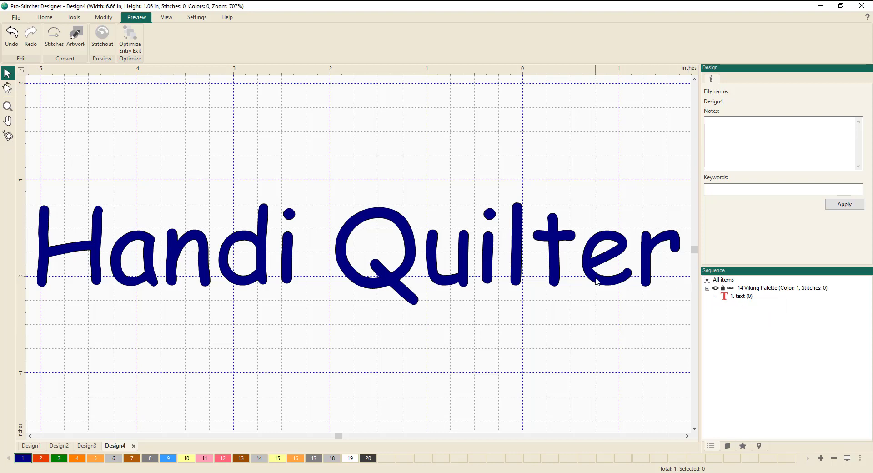
{"action": "left_click", "coordinate": [55, 45]}
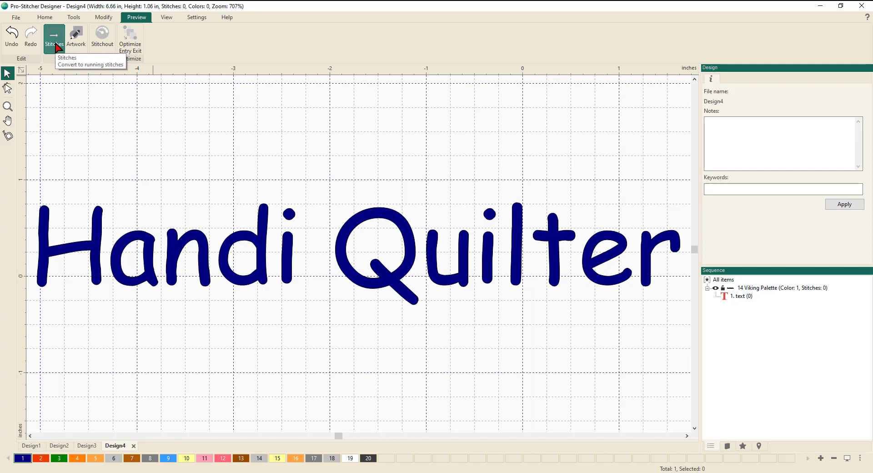
{"action": "left_click", "coordinate": [97, 229]}
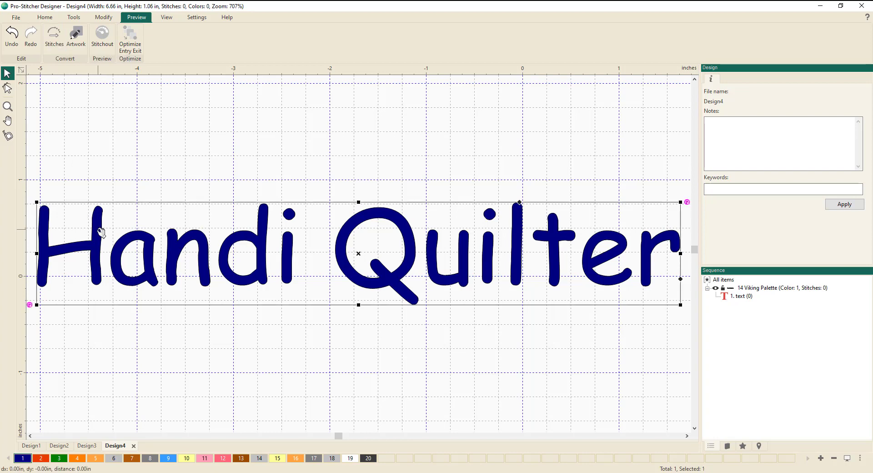
{"action": "left_click", "coordinate": [55, 45]}
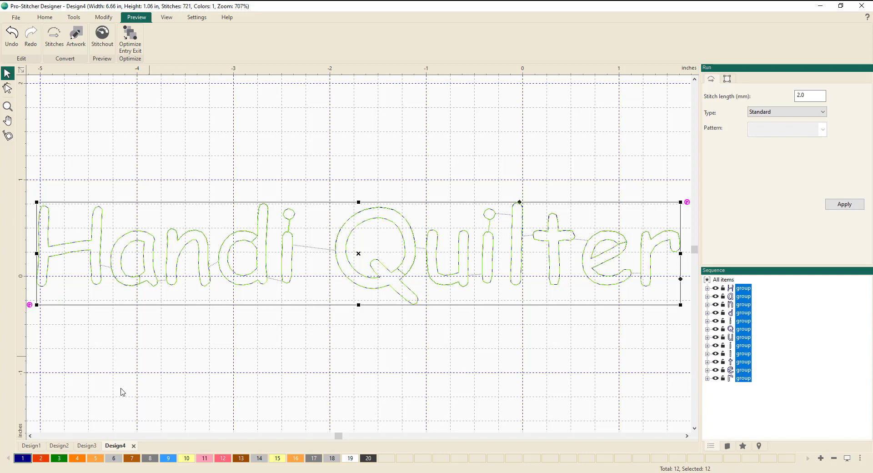
{"action": "left_click", "coordinate": [43, 460]}
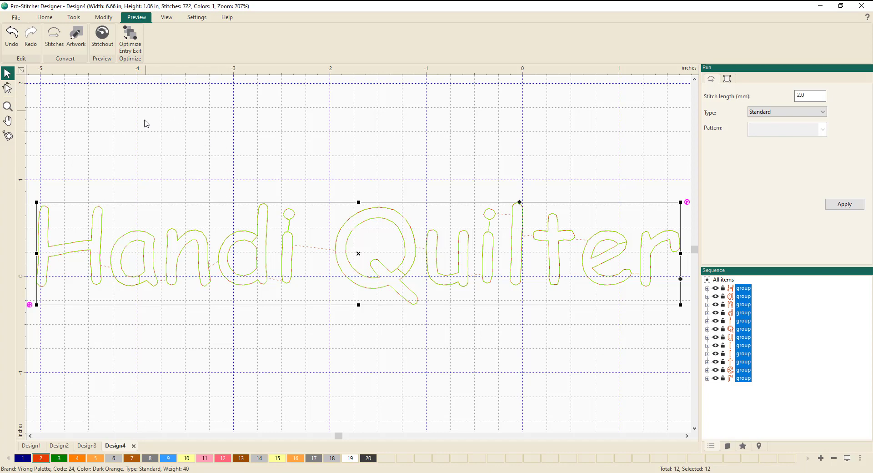
Play the stitchout preview of the lettering to check the stitching order, and close the preview.
{"action": "left_click", "coordinate": [104, 42]}
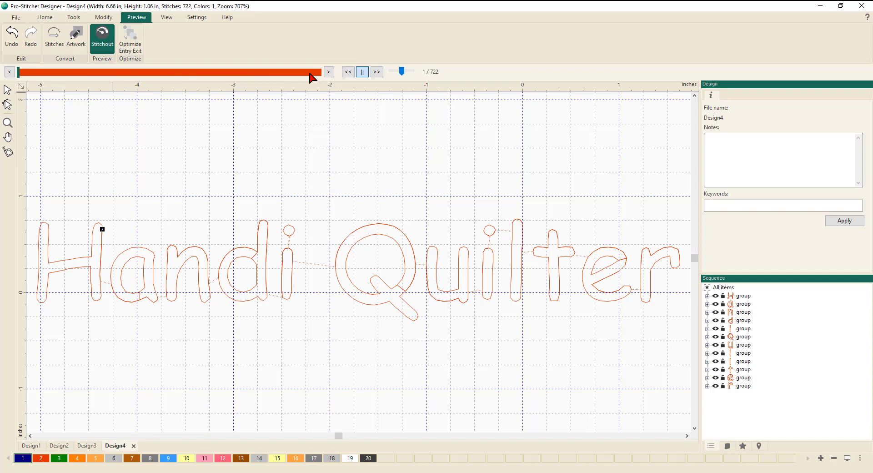
{"action": "left_click", "coordinate": [376, 73]}
{"action": "key", "text": "Escape"}
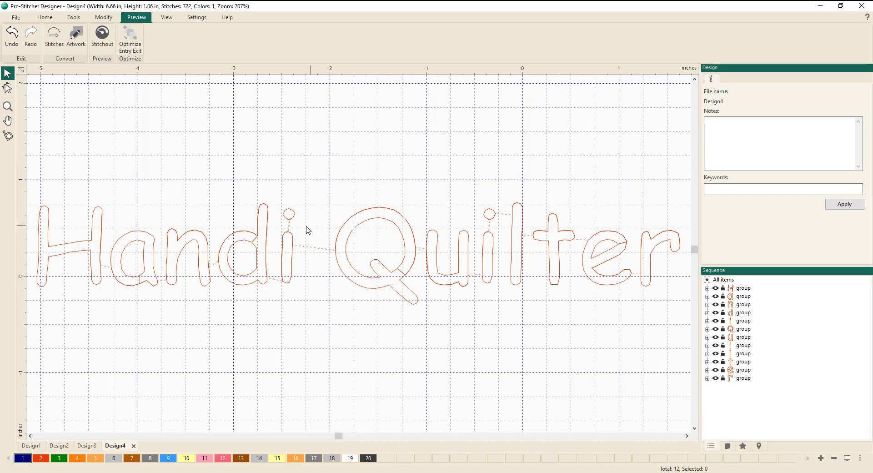
Optimize the entry and exit points of all the stitched letter groups together.
{"action": "left_click", "coordinate": [295, 245]}
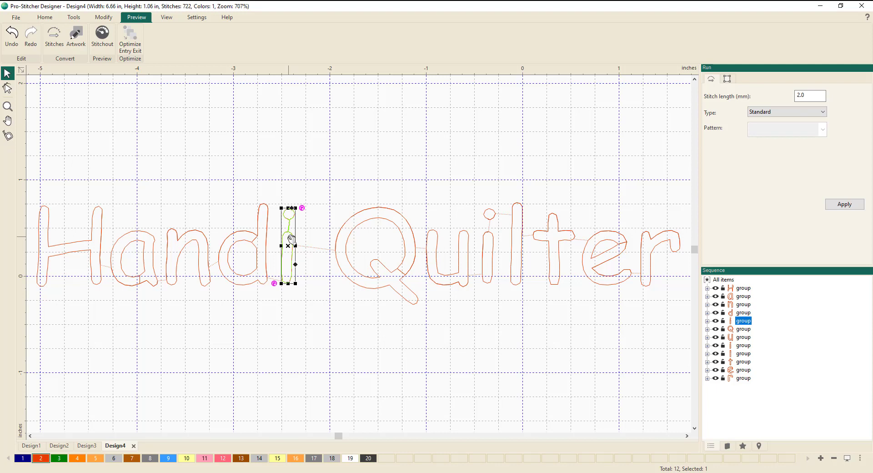
{"action": "key", "text": "ctrl+a"}
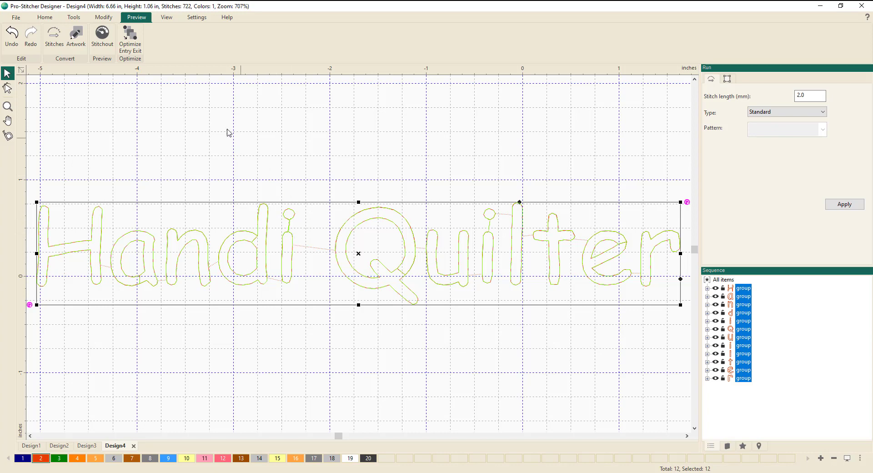
{"action": "left_click", "coordinate": [134, 46]}
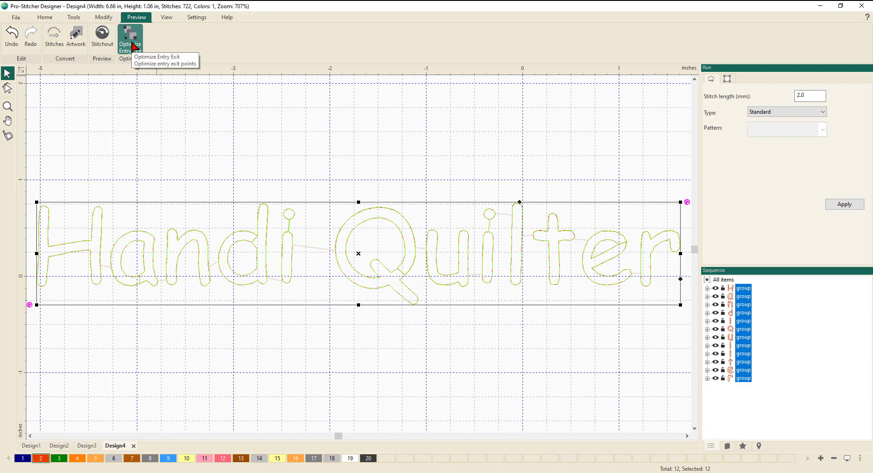
{"action": "left_click", "coordinate": [134, 46]}
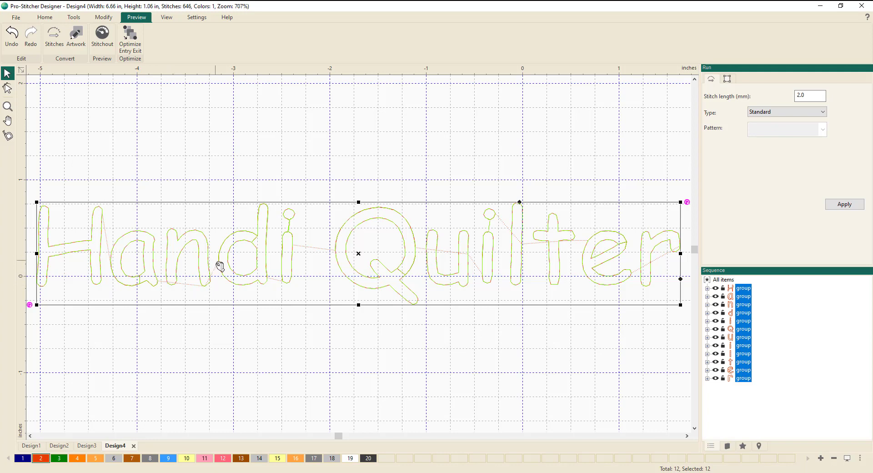
Replay the stitchout preview of the optimized Handi Quilter lettering to check the new stitching path.
{"action": "left_click", "coordinate": [101, 39]}
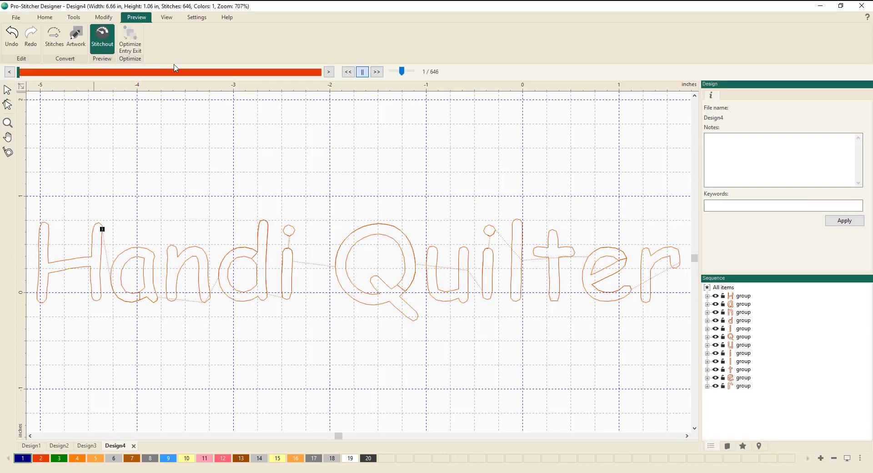
{"action": "left_click", "coordinate": [377, 72]}
Create a new design, start auto digitizing, and choose snail.jpg from the Images folder as the source picture.
{"action": "key", "text": "ctrl+n"}
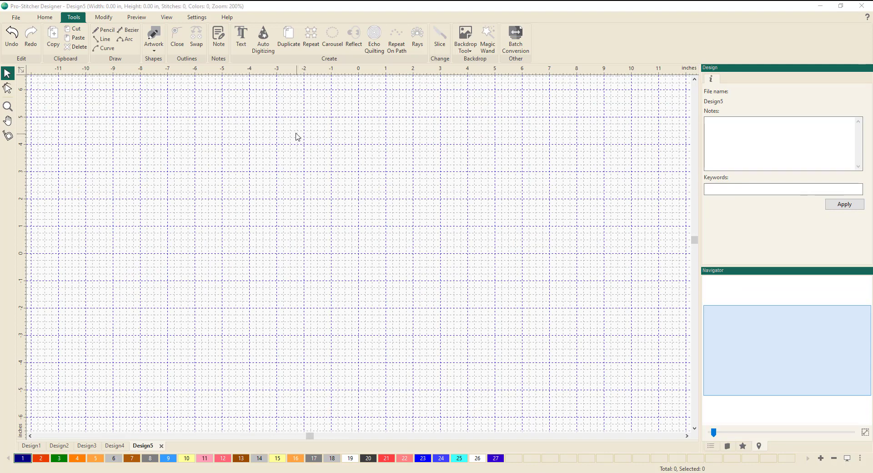
{"action": "left_click", "coordinate": [264, 41]}
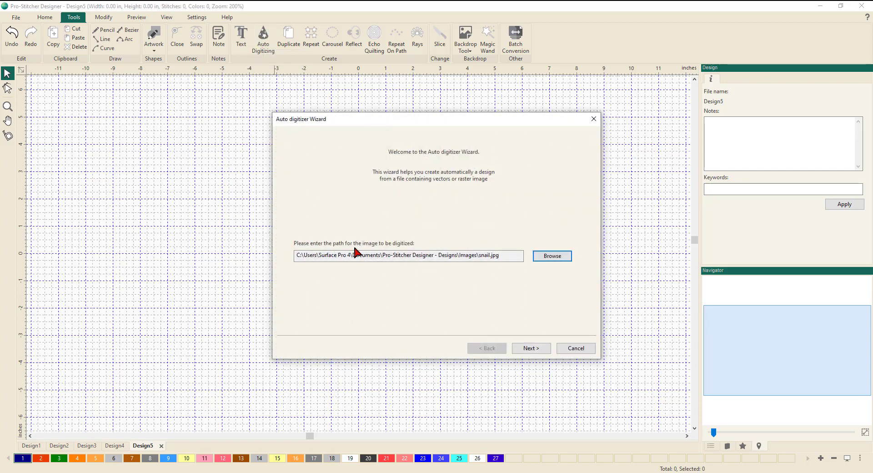
{"action": "left_click", "coordinate": [332, 253]}
{"action": "left_click", "coordinate": [554, 257]}
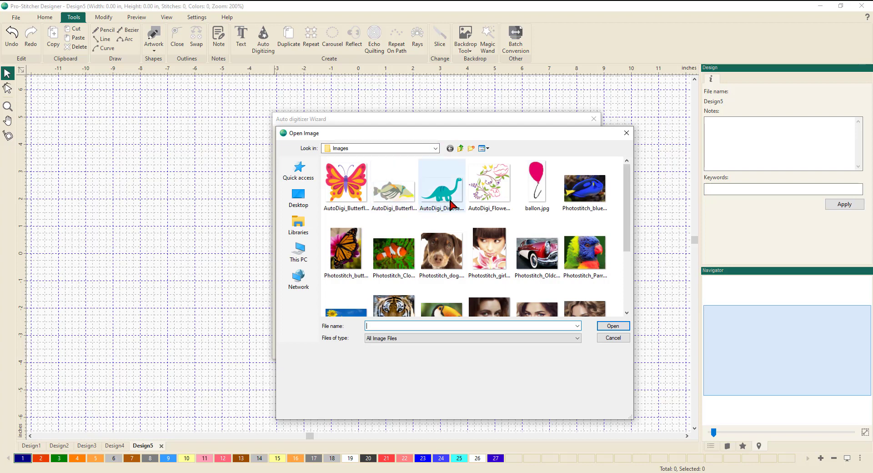
{"action": "scroll", "coordinate": [462, 223], "scroll_direction": "down", "scroll_amount": 3}
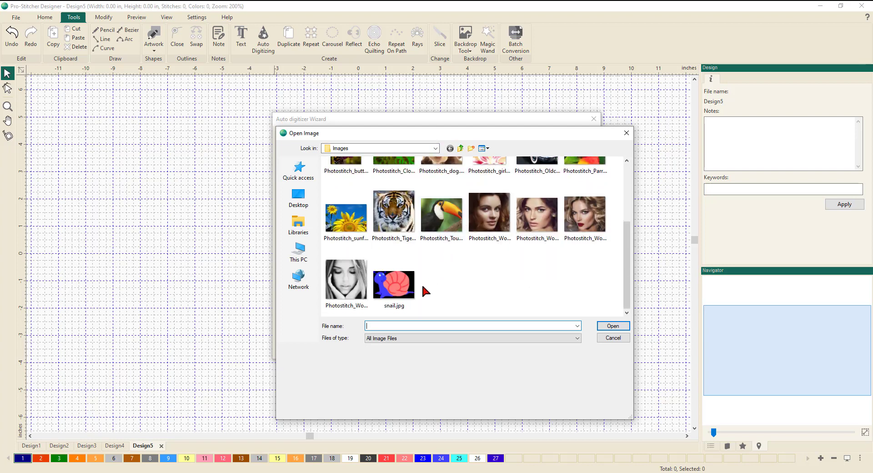
{"action": "left_click", "coordinate": [398, 290]}
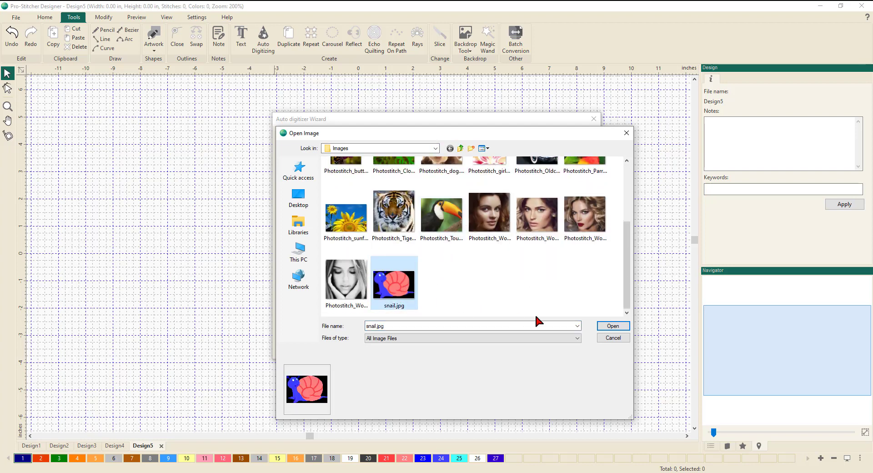
{"action": "left_click", "coordinate": [614, 327]}
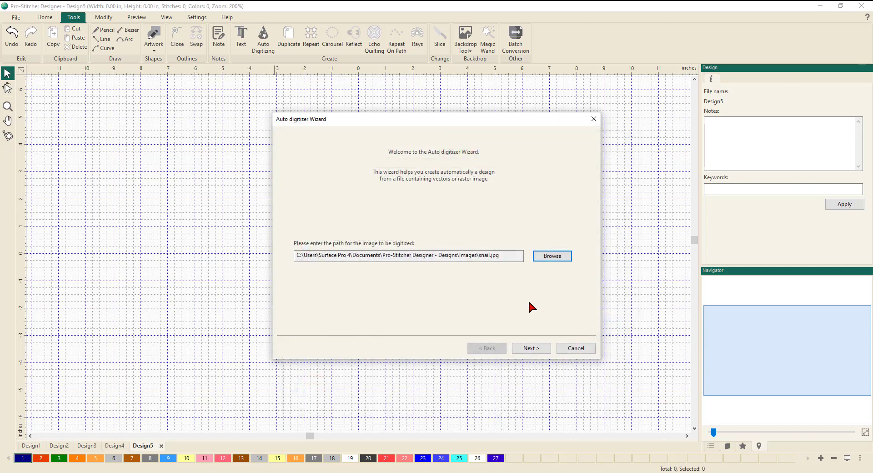
Set the snail image width to 6 in, exclude black from the color reduction, and generate the outline artwork.
{"action": "left_click", "coordinate": [530, 349]}
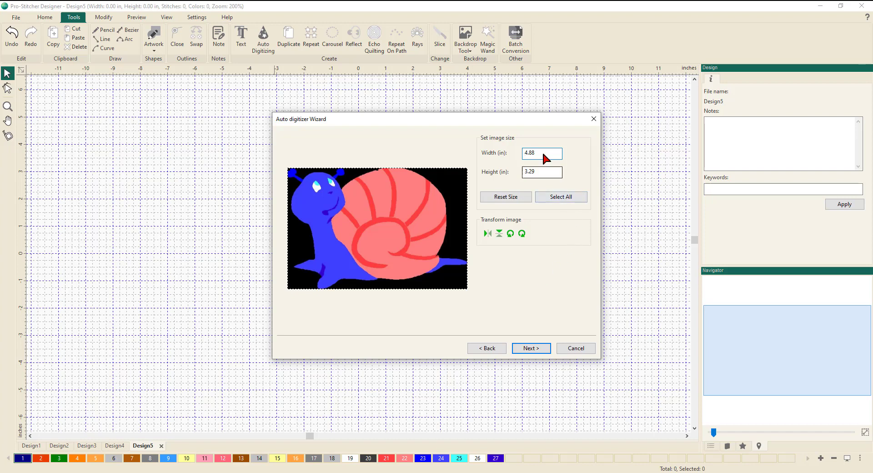
{"action": "left_click_drag", "start_coordinate": [535, 153], "coordinate": [513, 152]}
{"action": "type", "text": "6"}
{"action": "key", "text": "Tab"}
{"action": "left_click", "coordinate": [532, 349]}
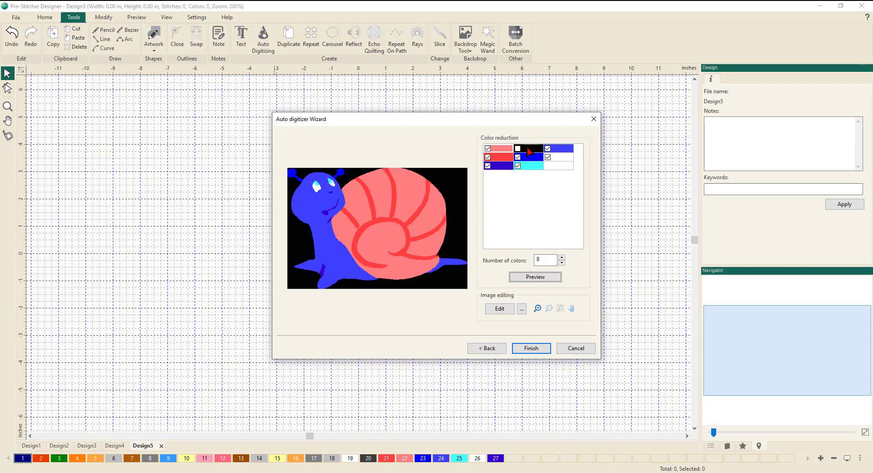
{"action": "left_click", "coordinate": [531, 349]}
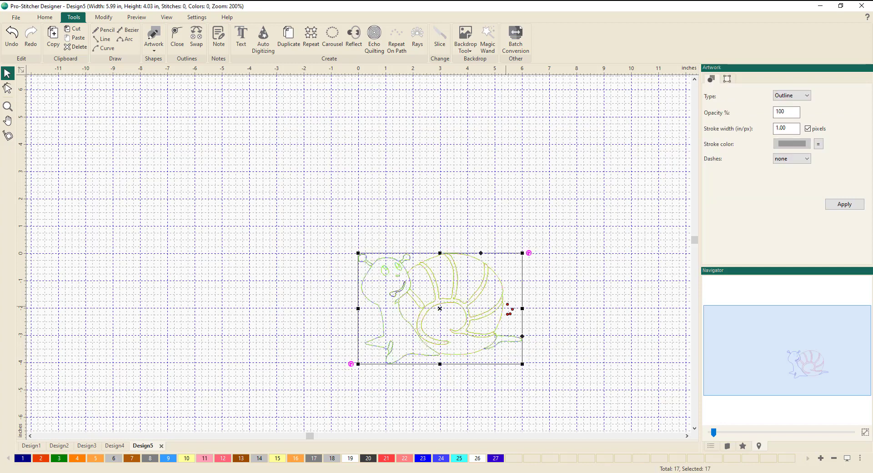
{"action": "left_click", "coordinate": [552, 324]}
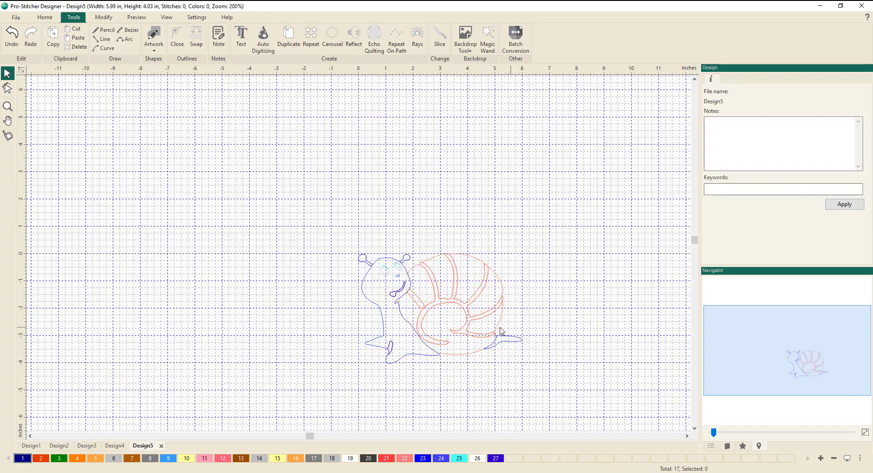
Fit the snail in view and expand the first three color groups in the sequence to inspect their artwork items.
{"action": "key", "text": "ctrl+0"}
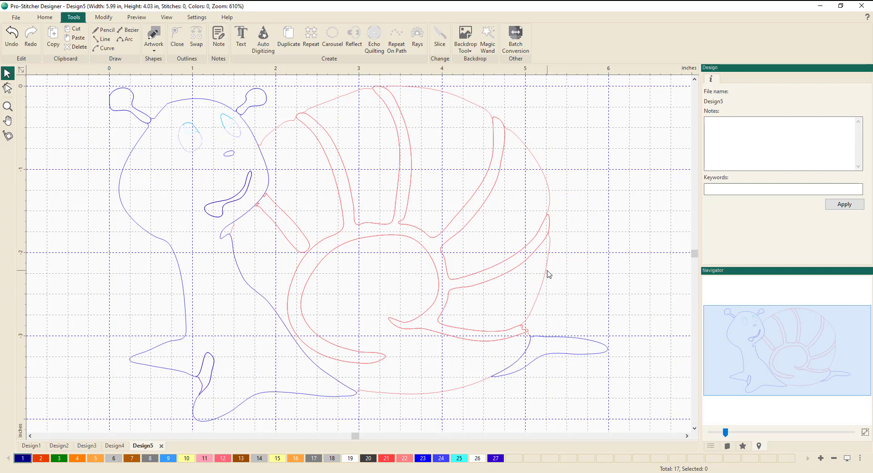
{"action": "left_click", "coordinate": [711, 446]}
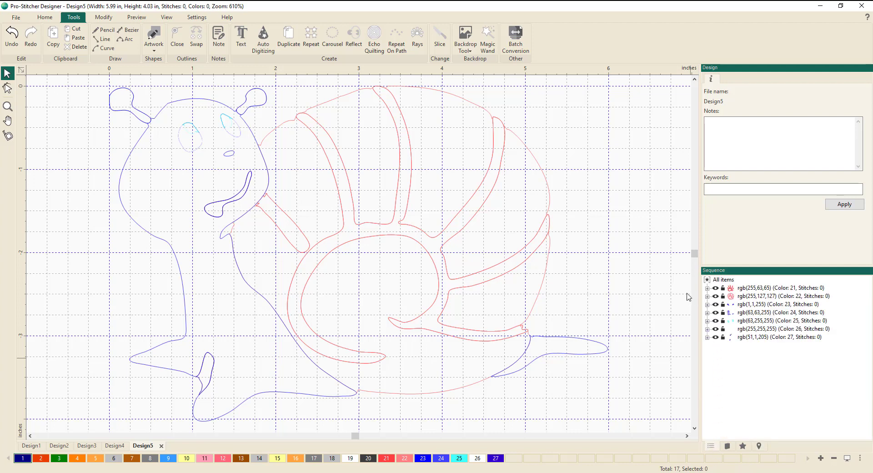
{"action": "left_click", "coordinate": [707, 287]}
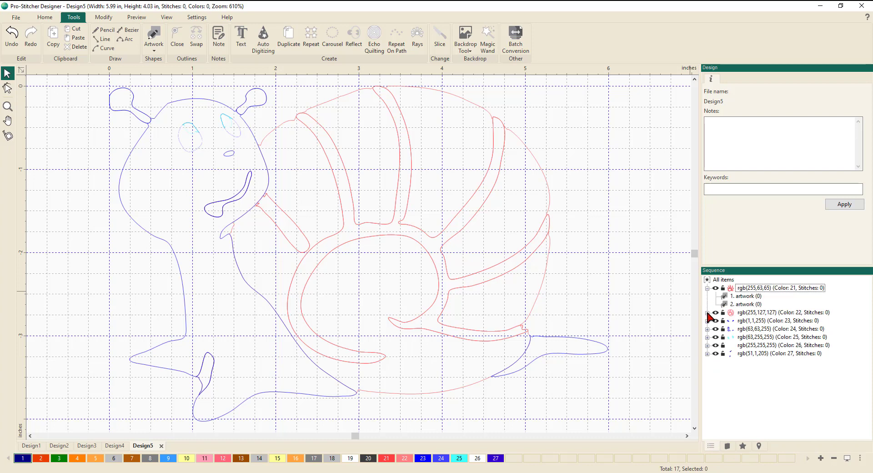
{"action": "left_click", "coordinate": [707, 313]}
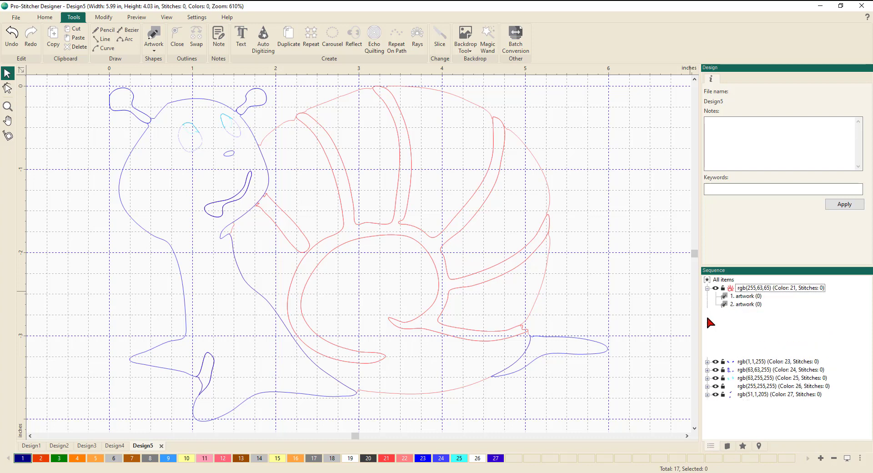
{"action": "left_click", "coordinate": [708, 361]}
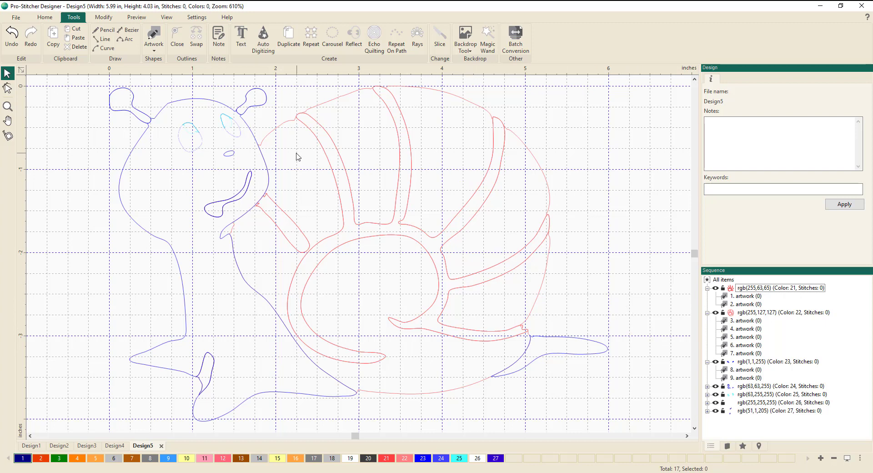
Edit the shell outline's nodes and delete the stray point at each end of its upper arc next to the head.
{"action": "left_click", "coordinate": [278, 132]}
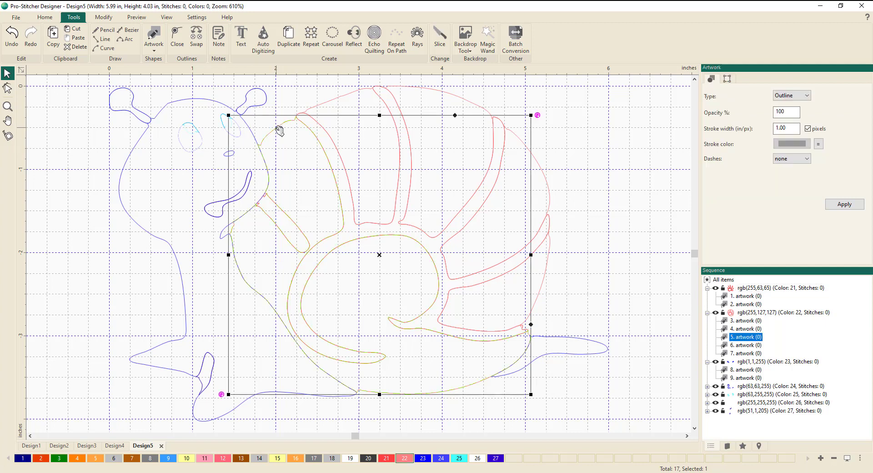
{"action": "double_click", "coordinate": [280, 131]}
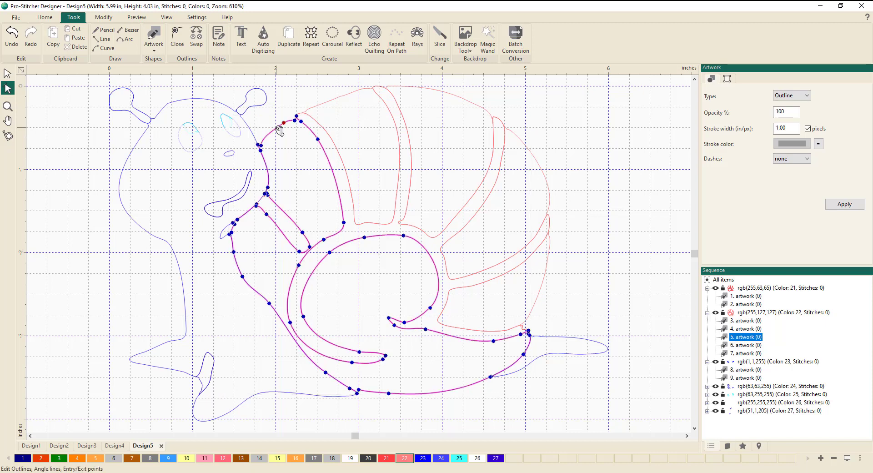
{"action": "scroll", "coordinate": [326, 204], "scroll_direction": "up", "scroll_amount": 4}
{"action": "scroll", "coordinate": [326, 203], "scroll_direction": "up", "scroll_amount": 4}
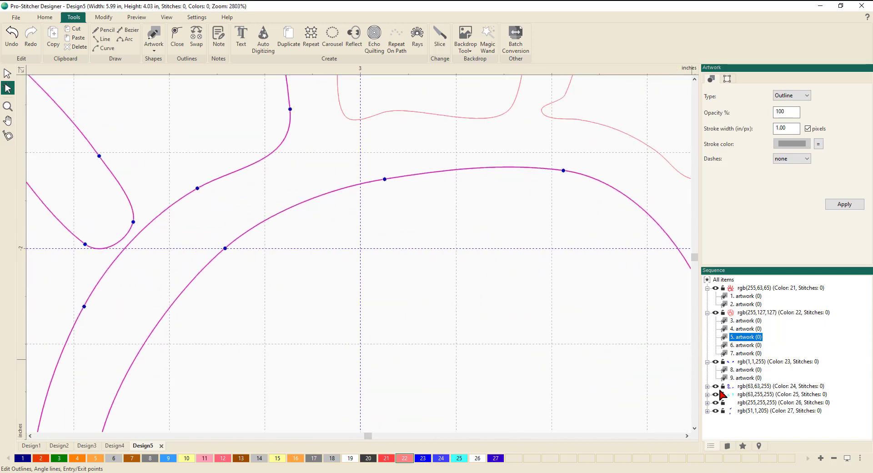
{"action": "left_click", "coordinate": [759, 446]}
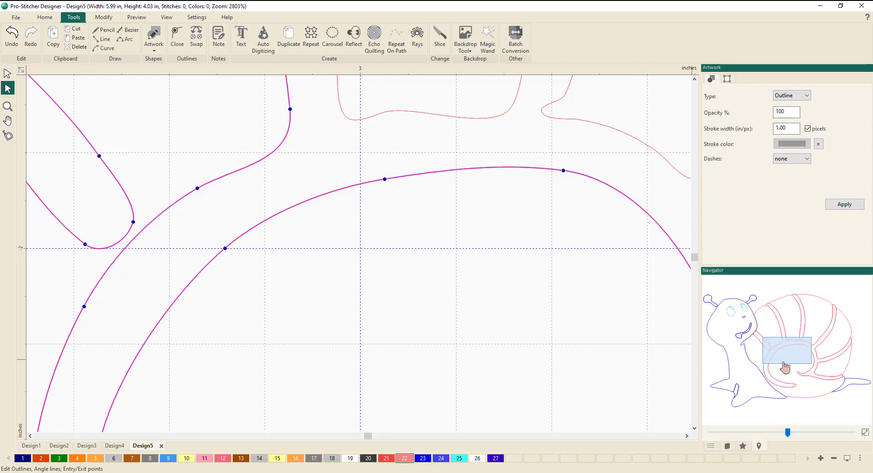
{"action": "left_click_drag", "start_coordinate": [780, 364], "coordinate": [763, 321]}
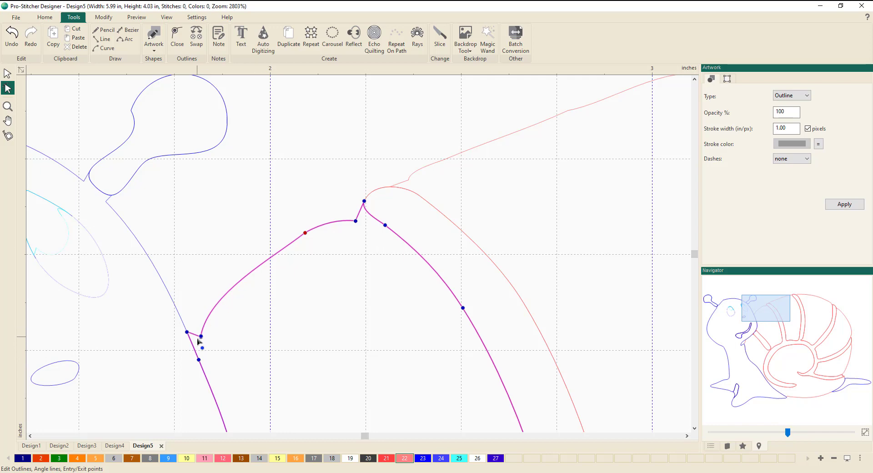
{"action": "mouse_move", "coordinate": [202, 338]}
{"action": "left_mouse_down"}
{"action": "mouse_move", "coordinate": [208, 322]}
{"action": "mouse_move", "coordinate": [197, 319]}
{"action": "mouse_move", "coordinate": [202, 339]}
{"action": "left_mouse_up"}
{"action": "left_click", "coordinate": [200, 325]}
{"action": "key", "text": "Delete"}
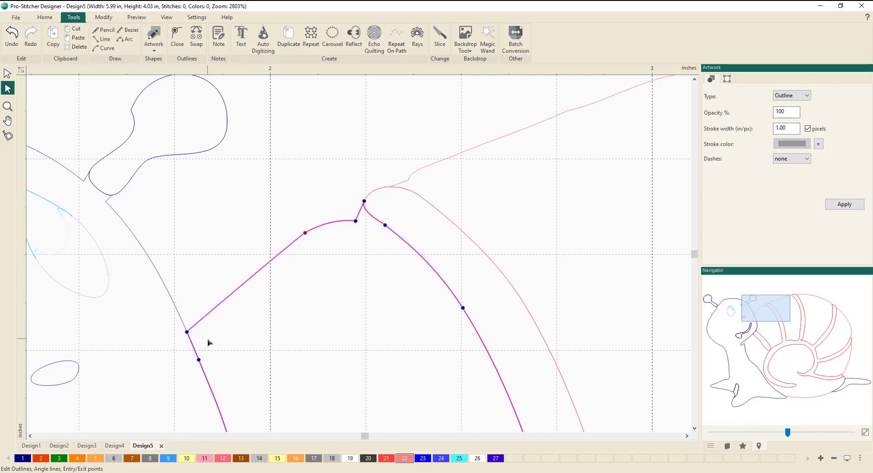
{"action": "left_click", "coordinate": [356, 222]}
{"action": "key", "text": "Delete"}
Reshape the shell outline's upper arc into a smooth curve with the handles of its middle node.
{"action": "left_click", "coordinate": [304, 233]}
{"action": "left_click_drag", "start_coordinate": [272, 258], "coordinate": [267, 256]}
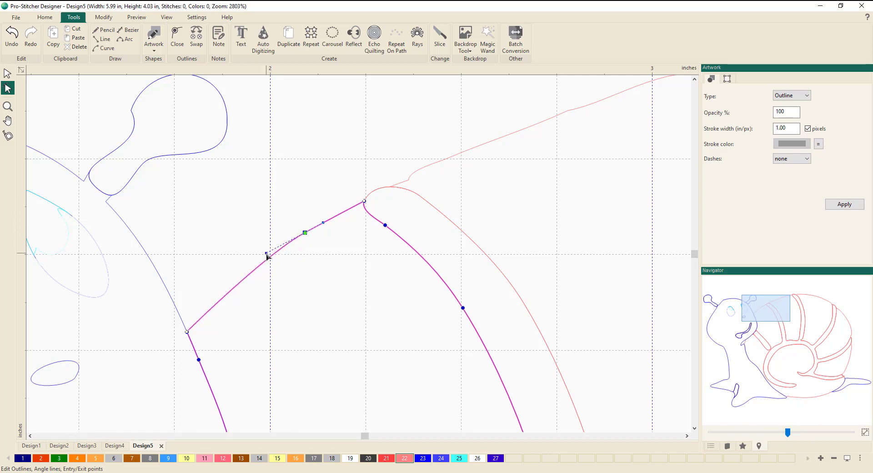
{"action": "left_click_drag", "start_coordinate": [323, 223], "coordinate": [323, 221]}
{"action": "right_click", "coordinate": [305, 233]}
{"action": "left_click", "coordinate": [339, 306]}
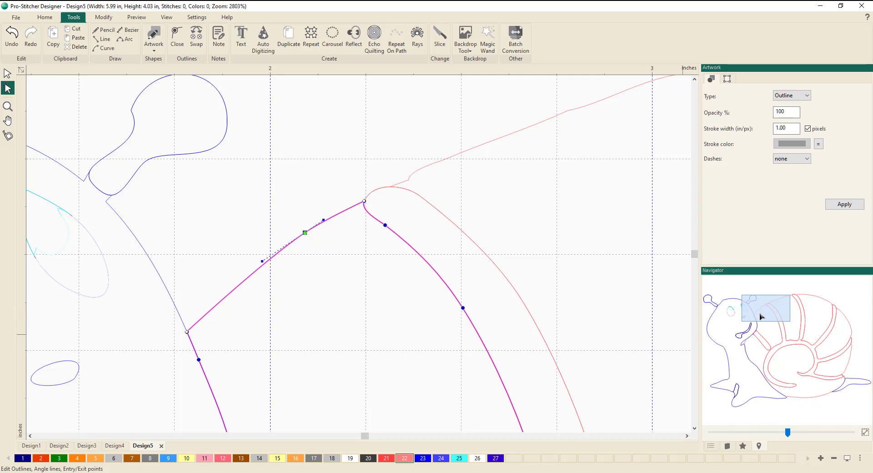
Move the shell outline's two corner nodes at the short stripe beside the mouth onto the snail's head outline.
{"action": "left_click_drag", "start_coordinate": [761, 317], "coordinate": [749, 339]}
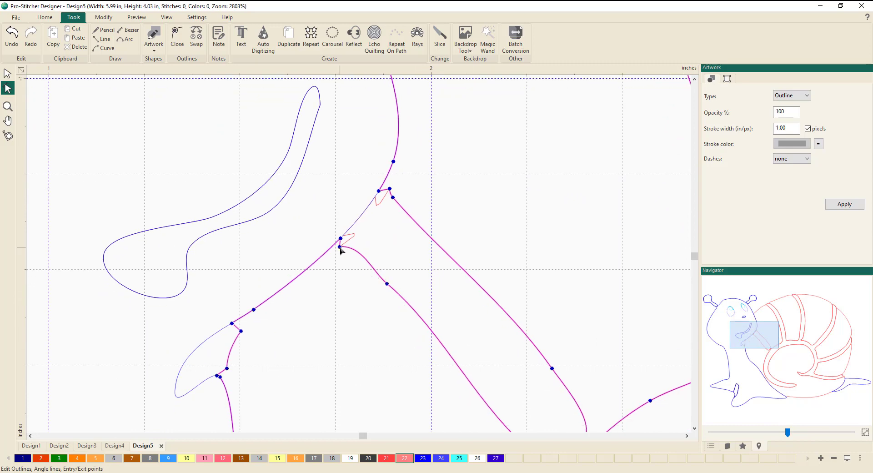
{"action": "left_click_drag", "start_coordinate": [340, 247], "coordinate": [333, 245]}
{"action": "left_click_drag", "start_coordinate": [379, 190], "coordinate": [386, 188]}
{"action": "left_click", "coordinate": [469, 224]}
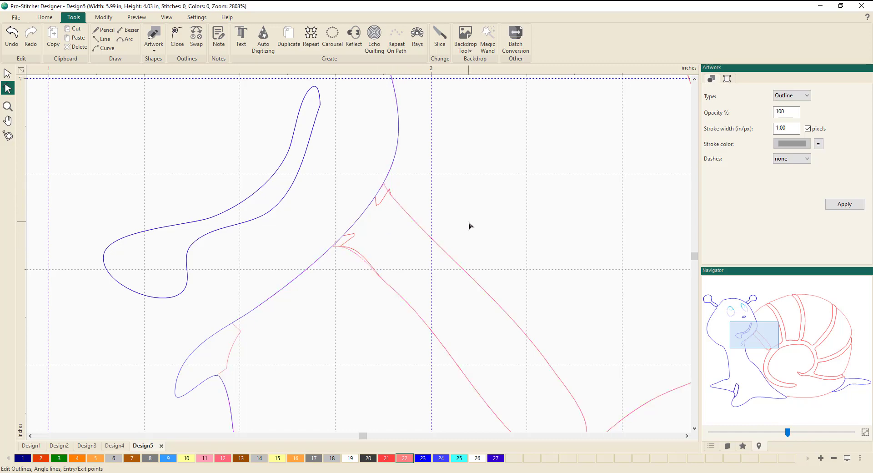
Clean up the short shell stripe beside the mouth by removing its spike nodes and moving its end corners onto the head outline.
{"action": "left_click", "coordinate": [378, 205]}
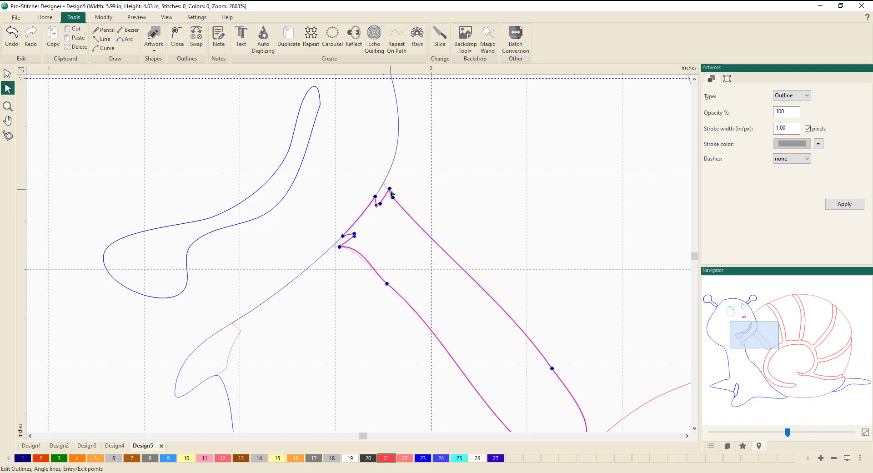
{"action": "left_click", "coordinate": [390, 189]}
{"action": "left_click_drag", "start_coordinate": [381, 205], "coordinate": [384, 186]}
{"action": "left_click", "coordinate": [354, 235]}
{"action": "left_click", "coordinate": [354, 235]}
{"action": "left_click_drag", "start_coordinate": [340, 248], "coordinate": [333, 248]}
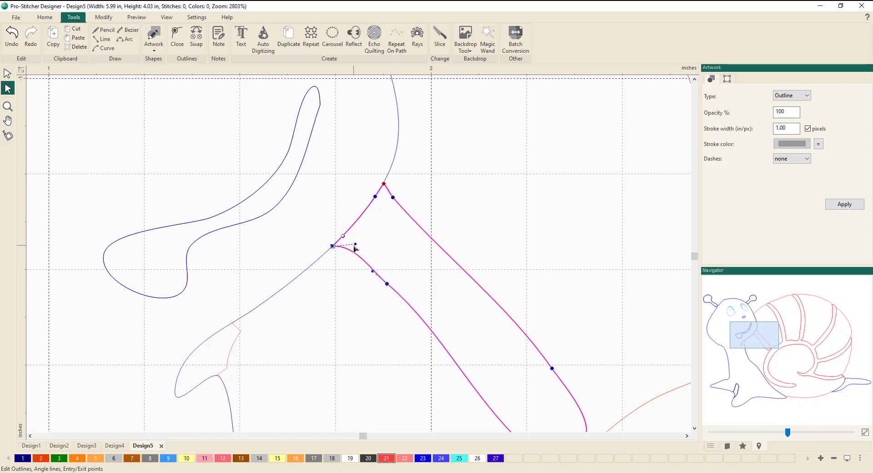
{"action": "key", "text": "ctrl+0"}
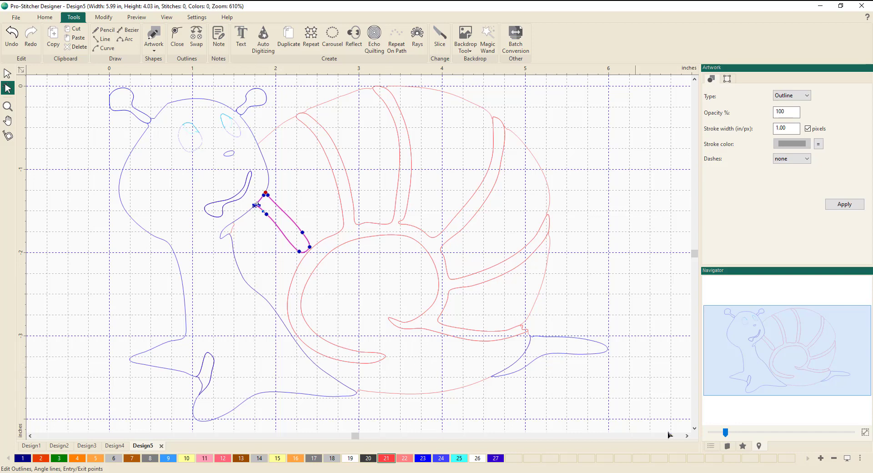
Convert all the snail artwork to running stitches and optimize the entry and exit points.
{"action": "left_click", "coordinate": [711, 447]}
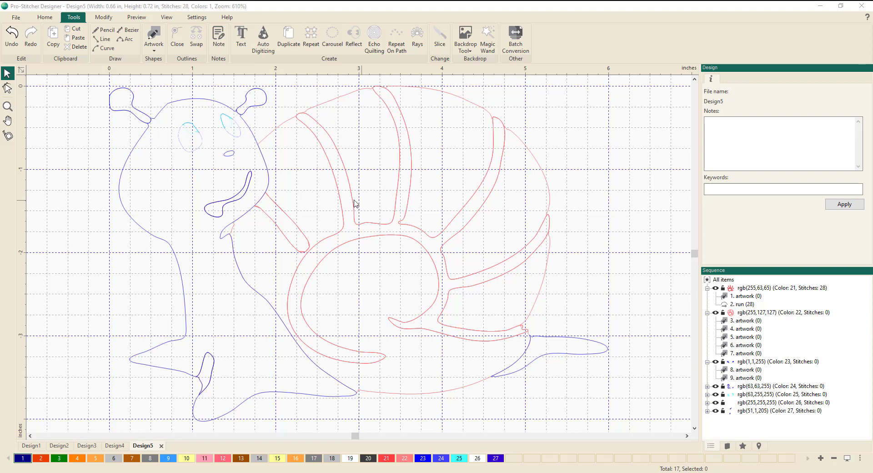
{"action": "left_click", "coordinate": [263, 202]}
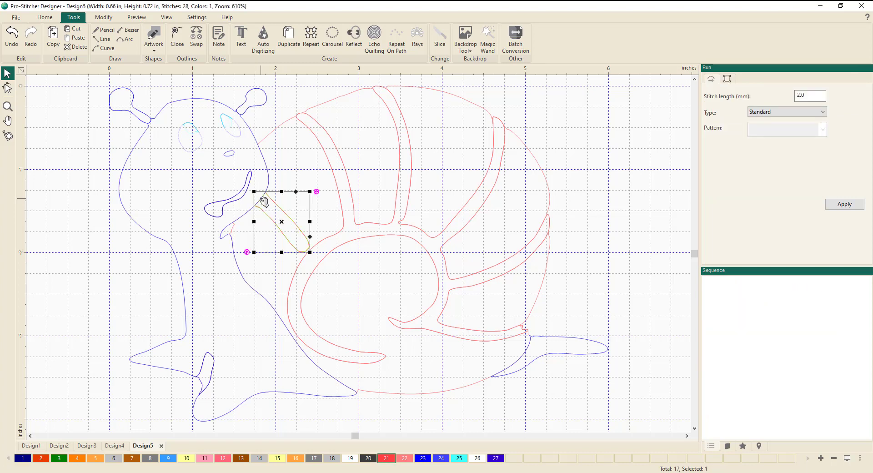
{"action": "key", "text": "ctrl+a"}
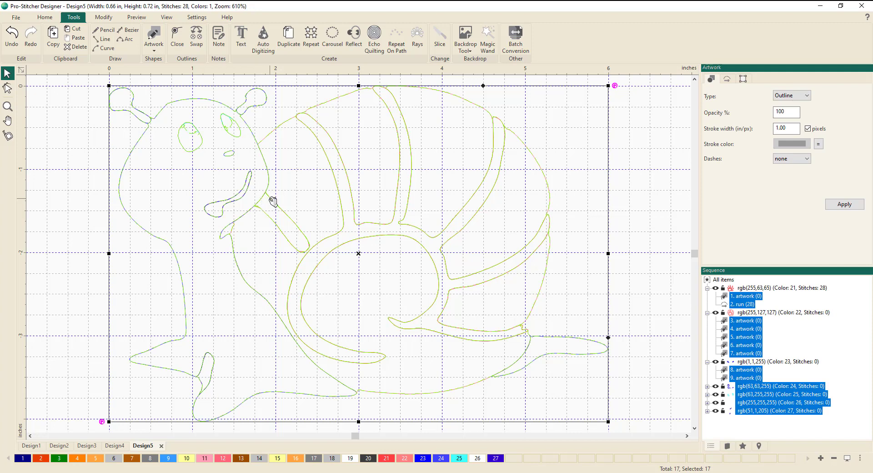
{"action": "left_click", "coordinate": [138, 18]}
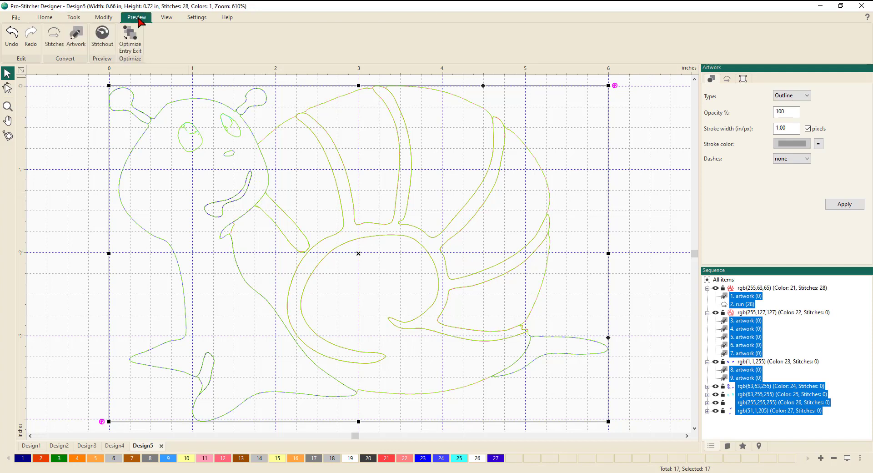
{"action": "left_click", "coordinate": [55, 41]}
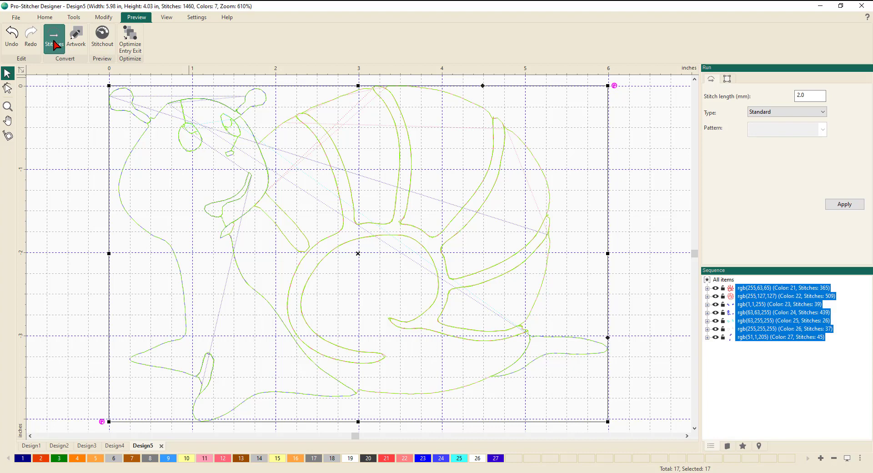
{"action": "left_click", "coordinate": [132, 45]}
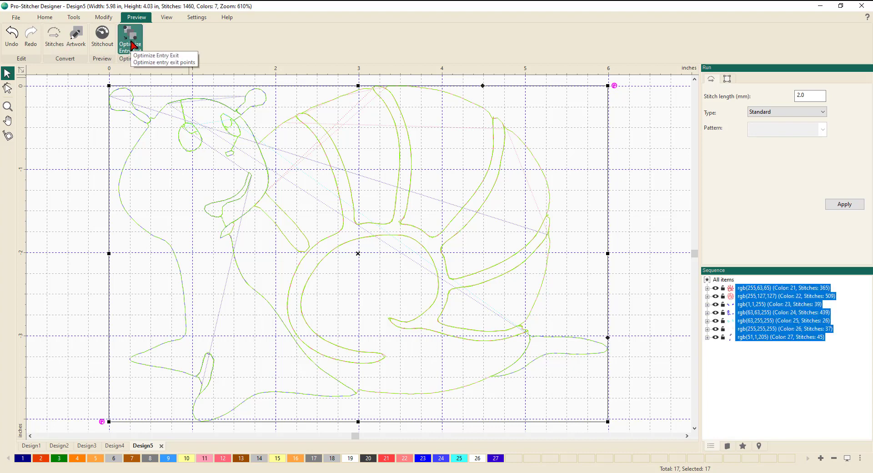
Play the stitchout preview of the whole snail to check its stitching order, and close the preview.
{"action": "left_click", "coordinate": [101, 44]}
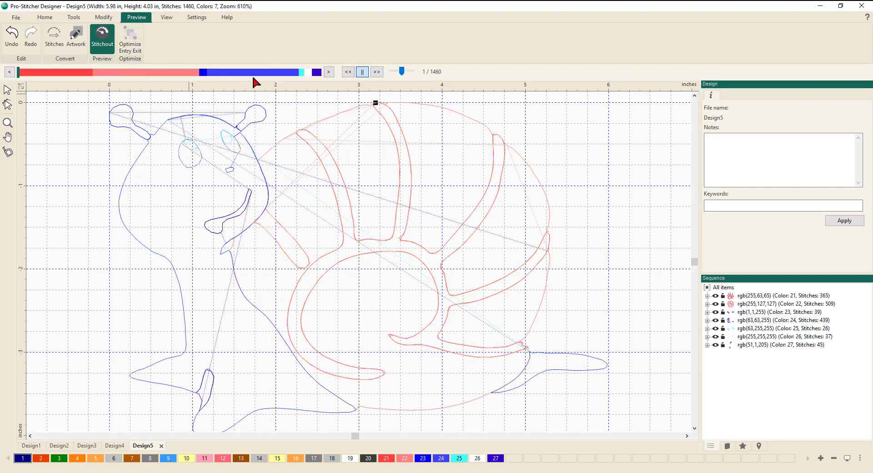
{"action": "left_click", "coordinate": [377, 72]}
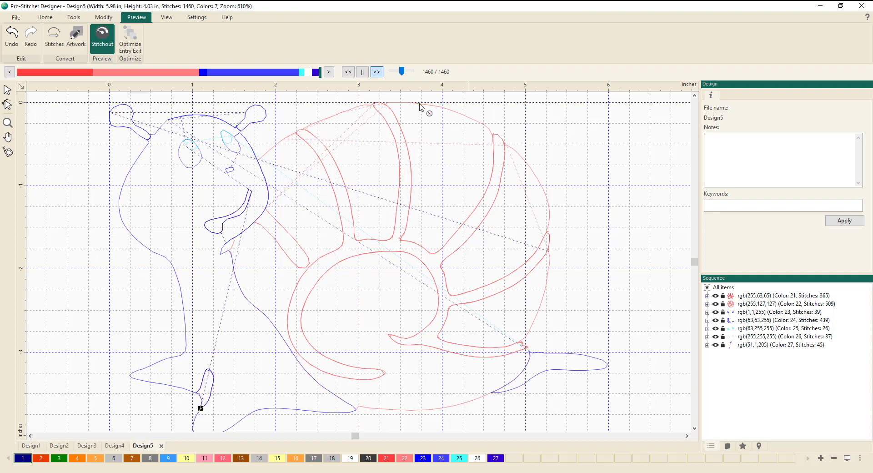
{"action": "key", "text": "Escape"}
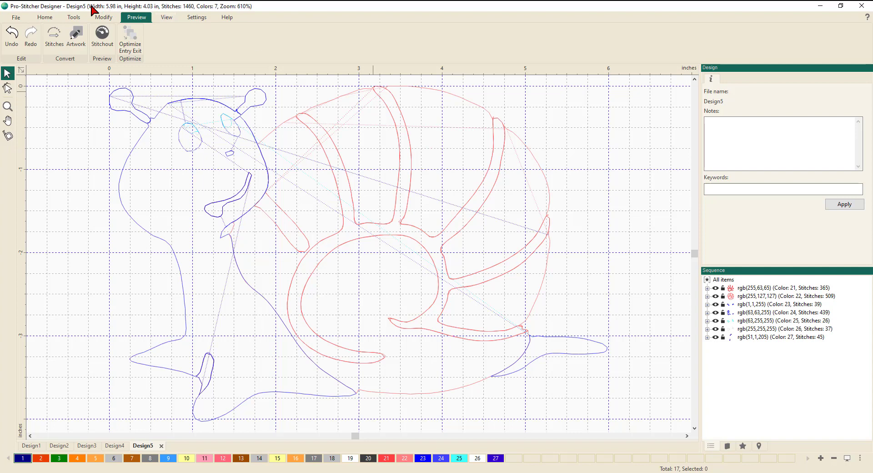
{"action": "left_click", "coordinate": [74, 17]}
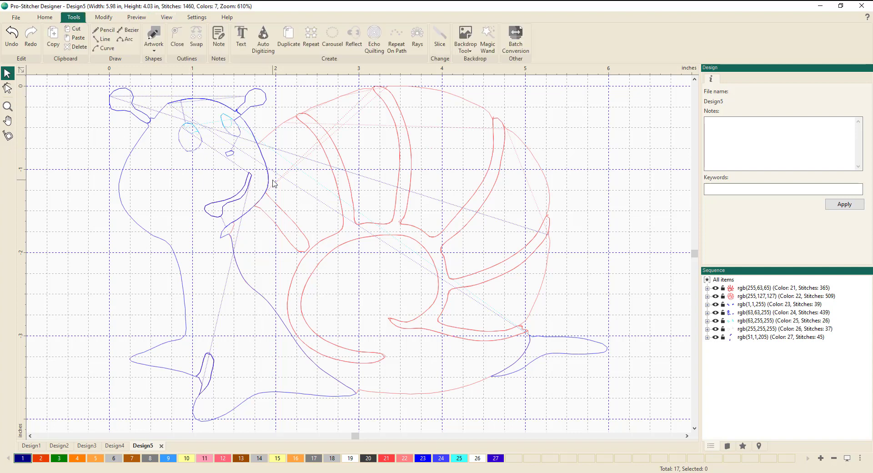